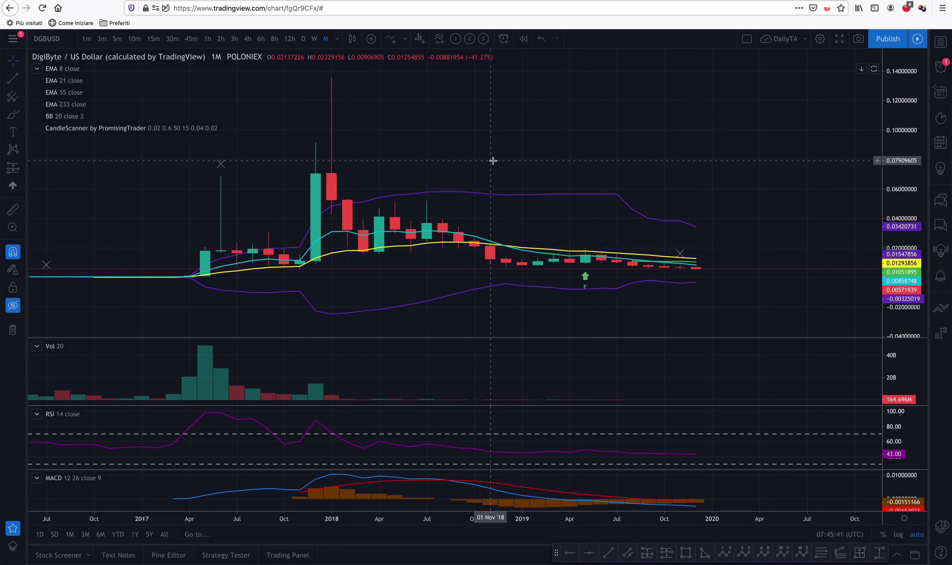
- Load the Bittrex DGBUSD chart and set its interval to daily
type("DGBUSD")
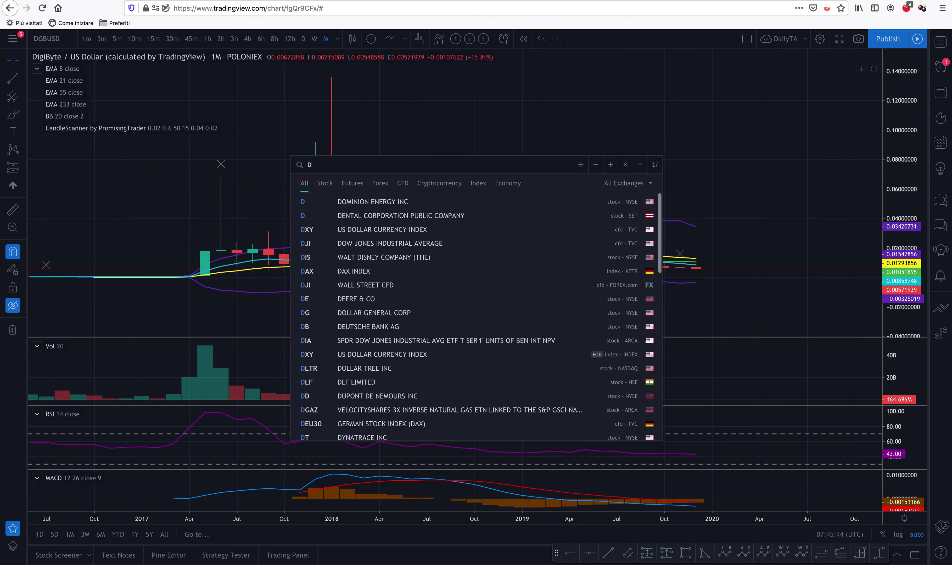
key("Down")
key("Down")
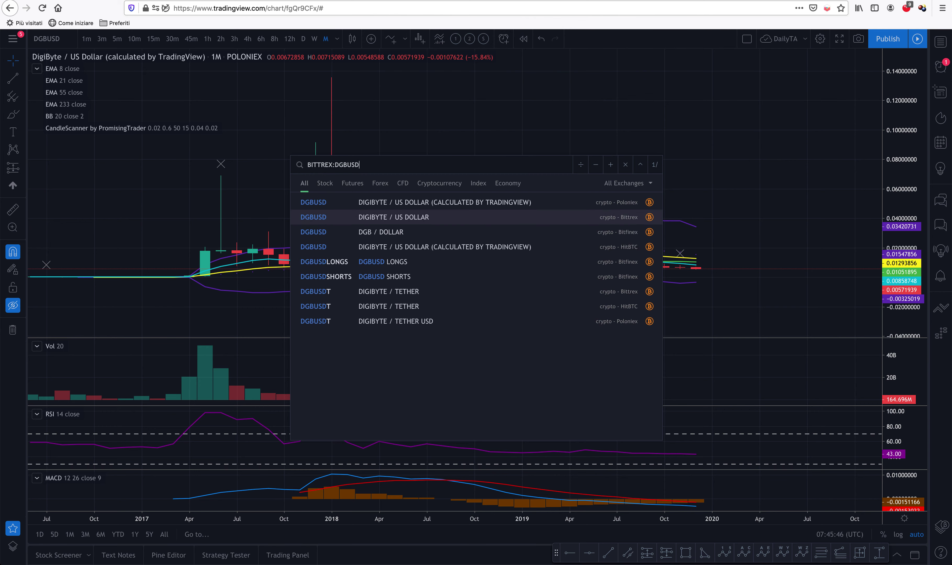
key("Return")
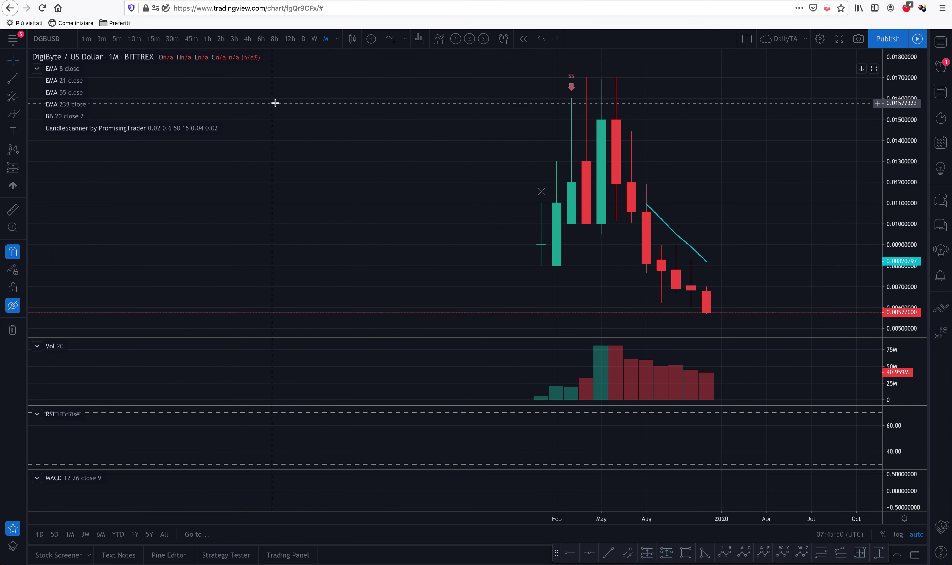
left_click(303, 39)
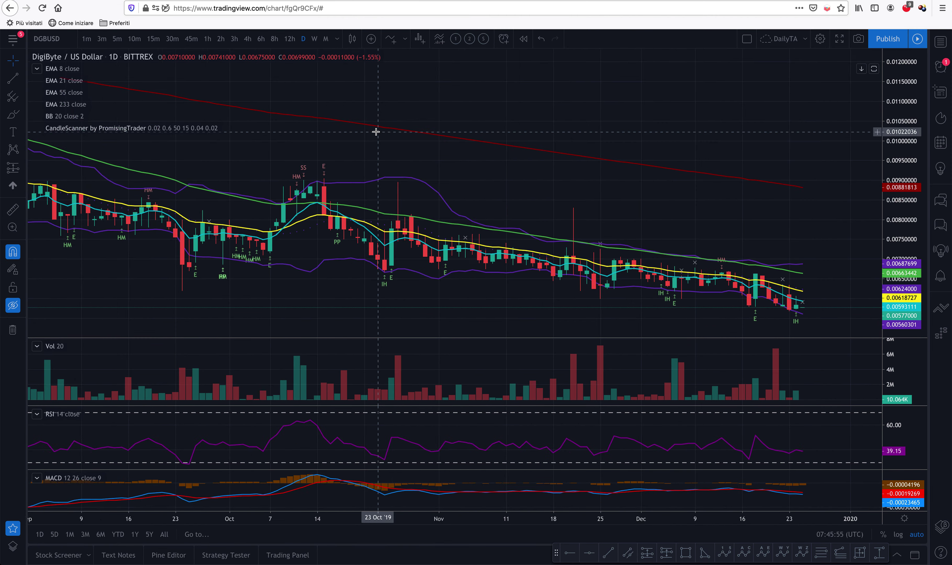
- Load the Bitfinex DGBUSD chart and switch its interval to monthly
type("DGB")
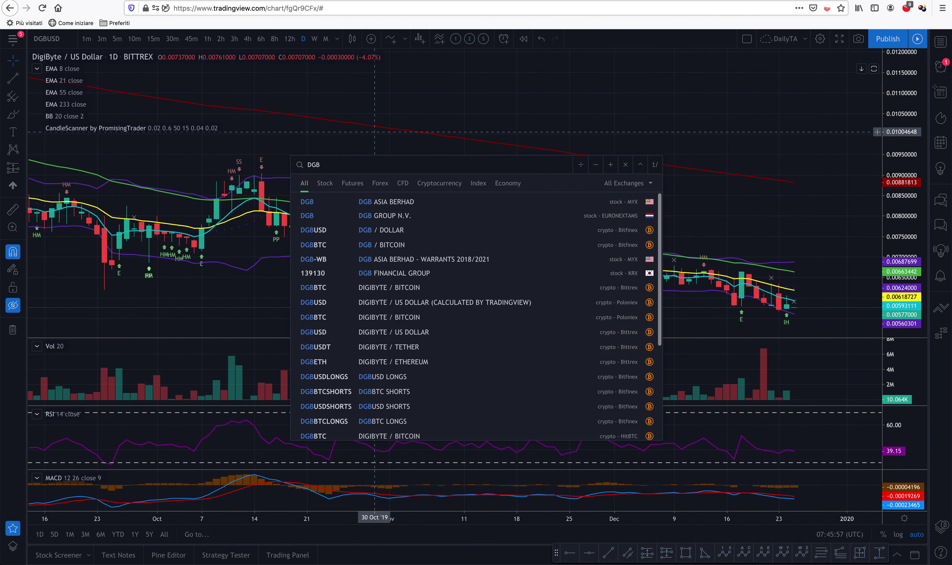
type("USD")
key("Down")
key("Down")
key("Down")
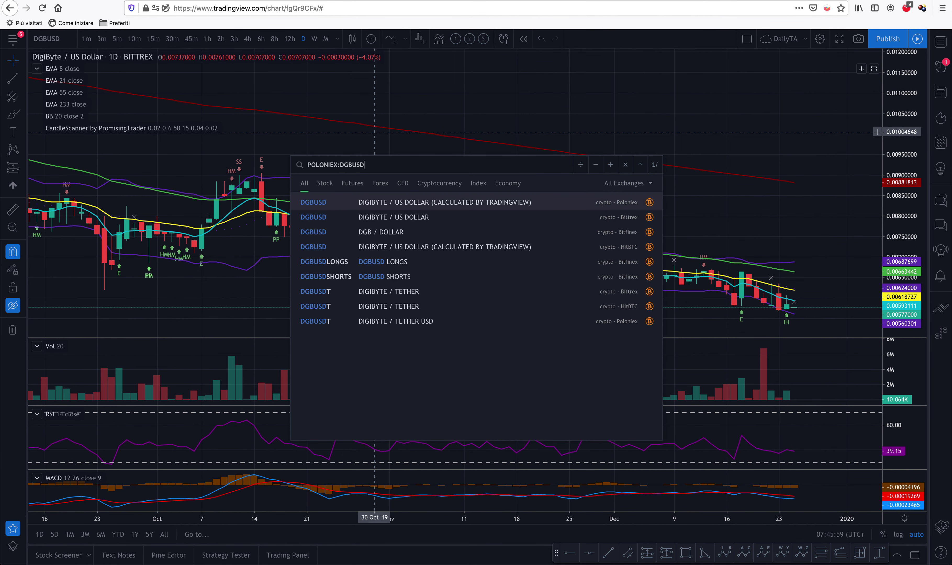
key("Return")
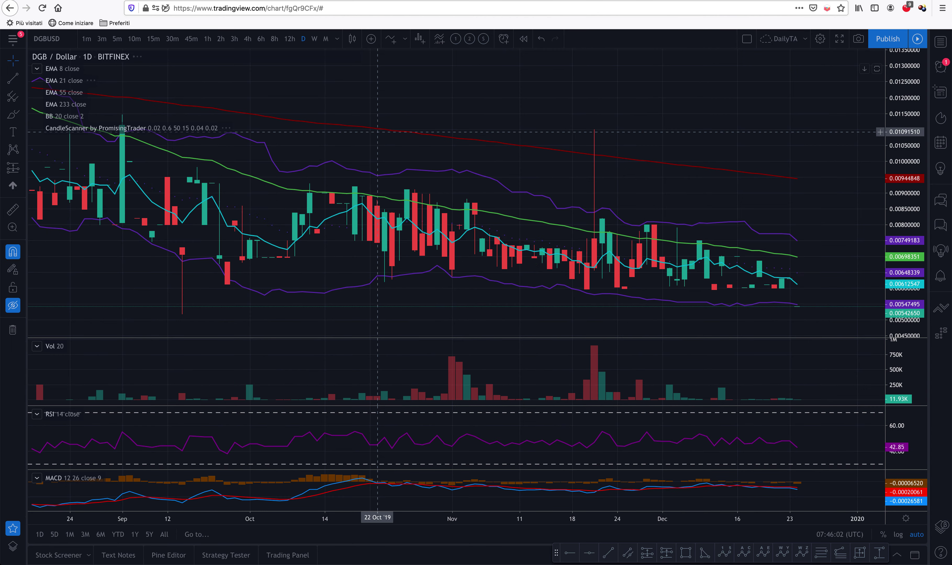
scroll(457, 157, "down", 5)
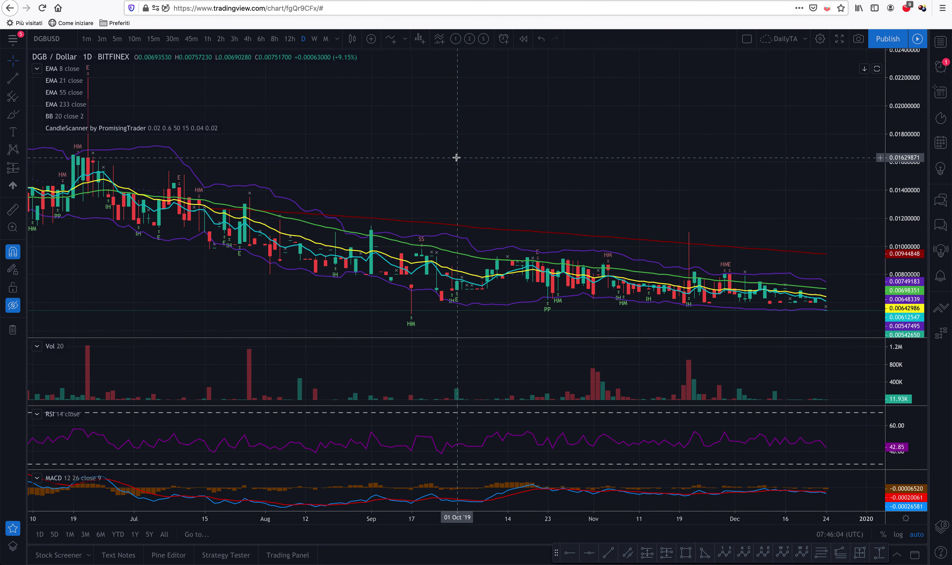
left_click(326, 40)
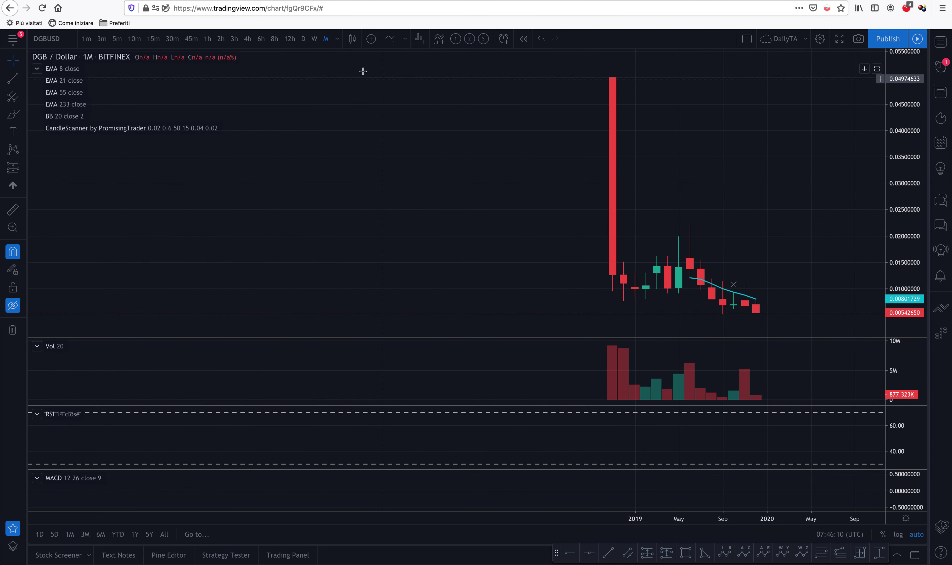
- Look up the exchanges offering DGBUSD, pick the Bitfinex listing again, and return the chart to the daily interval
type("D")
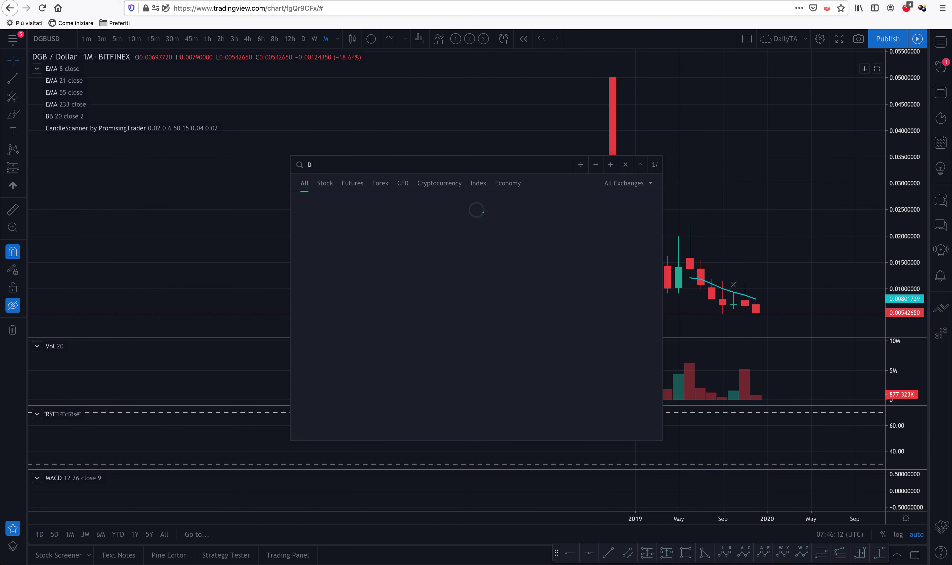
type("GBUSD")
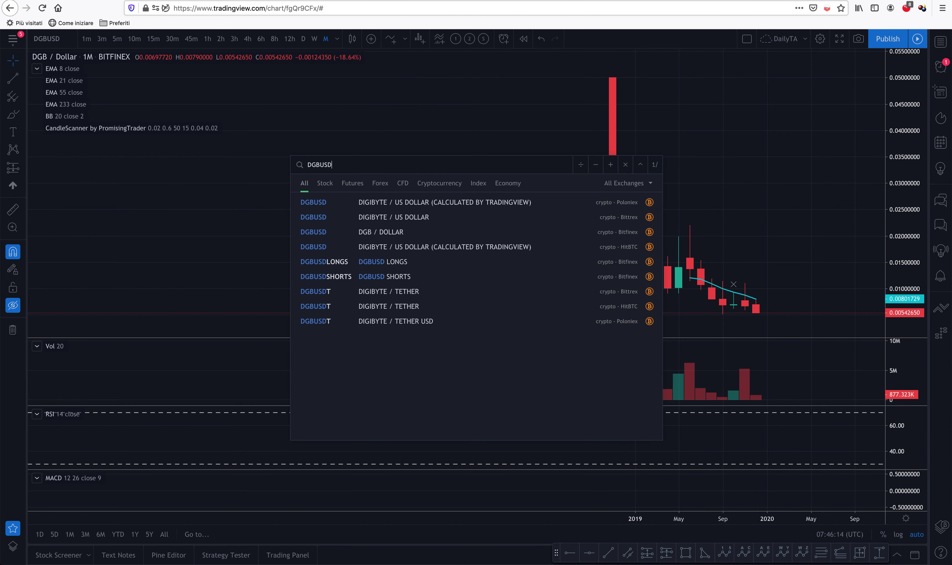
key("Down")
key("Down")
key("Down")
key("Down")
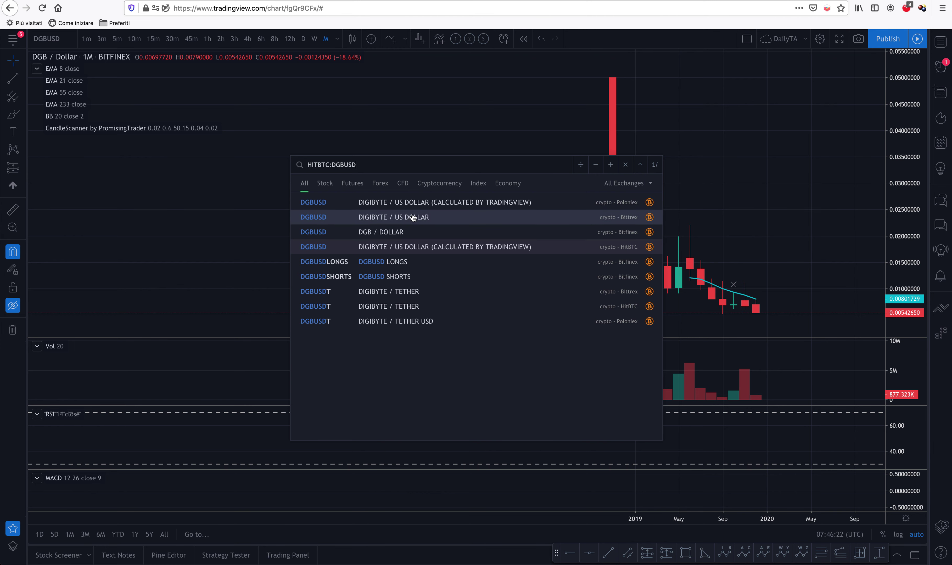
left_click(402, 234)
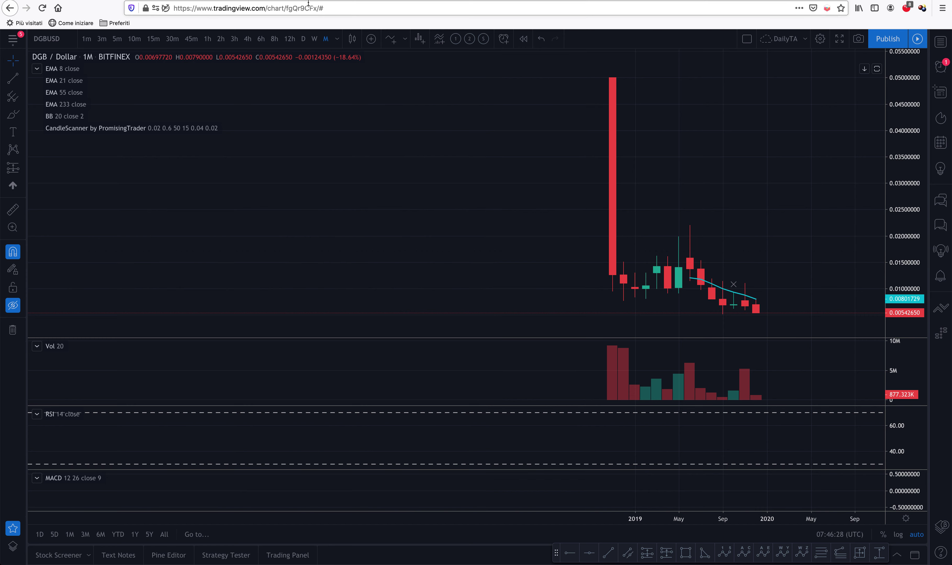
left_click(304, 39)
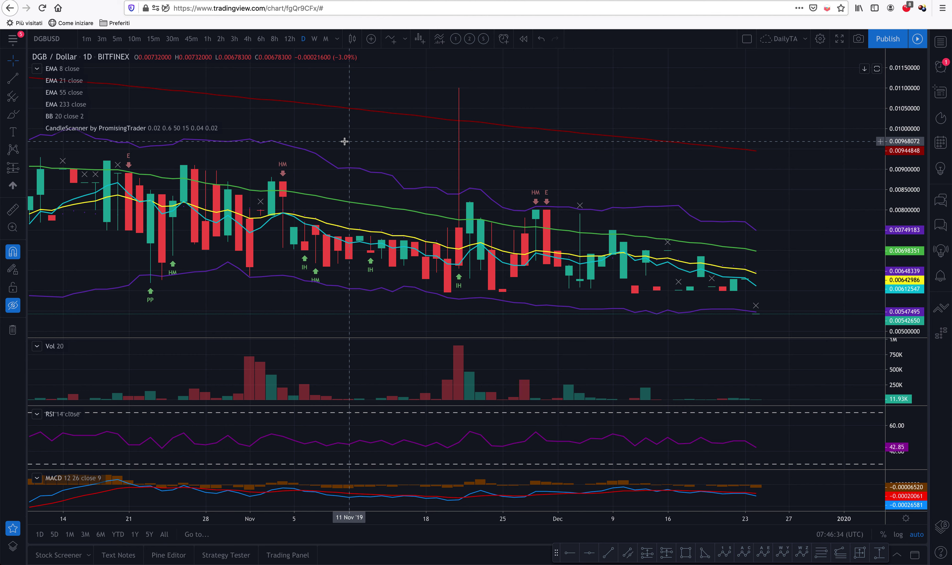
- Load the Poloniex DGBUSD chart and view its daily price history back to June 2019
type("DGBUSD")
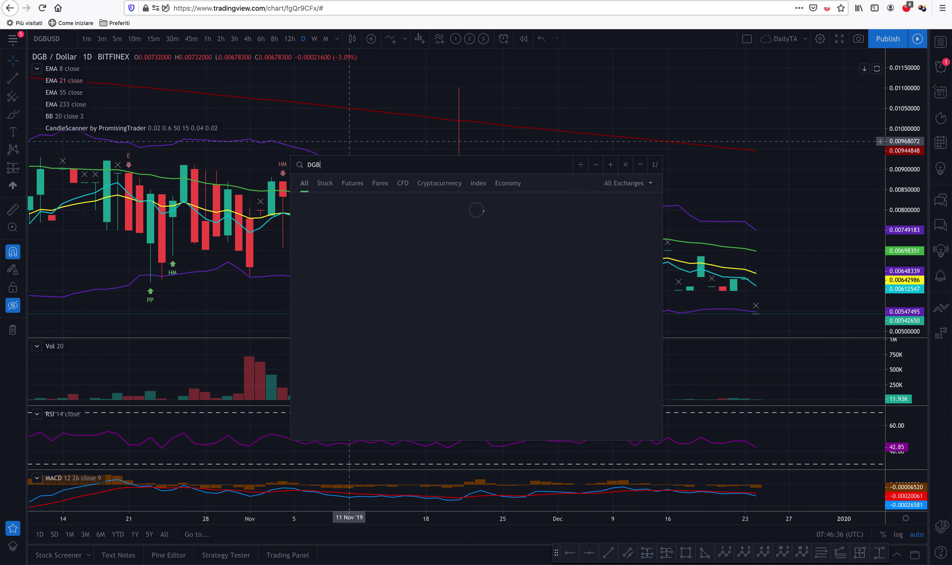
key("Down")
key("Down")
key("Up")
key("Up")
key("Return")
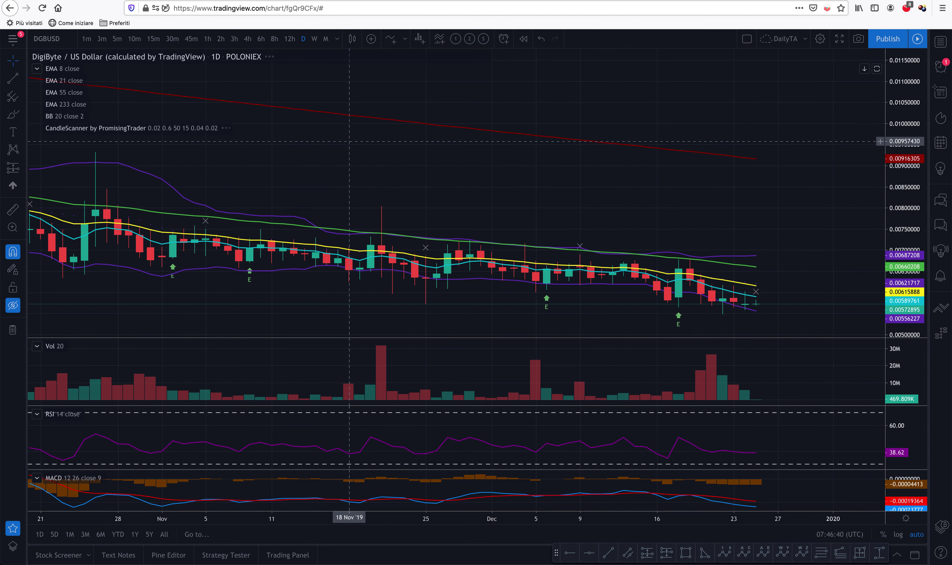
scroll(457, 190, "down", 3)
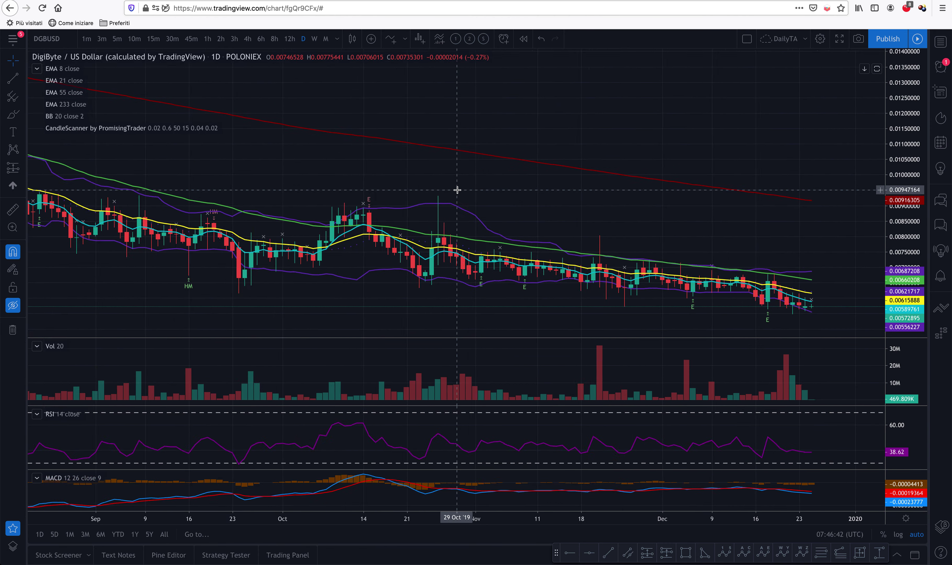
scroll(458, 190, "down", 3)
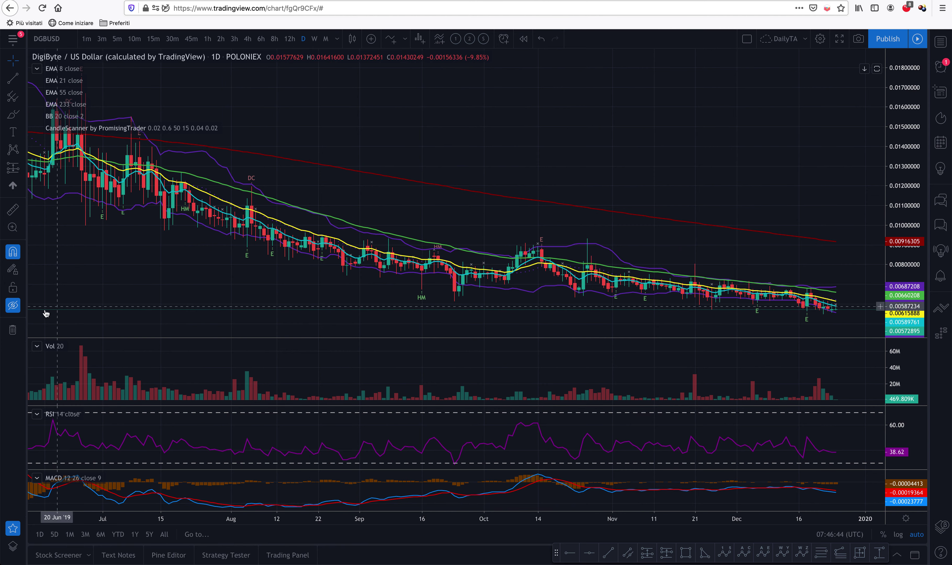
- Show the hidden drawings on the Poloniex chart and inspect the support and resistance levels around the December candles
left_click(8, 306)
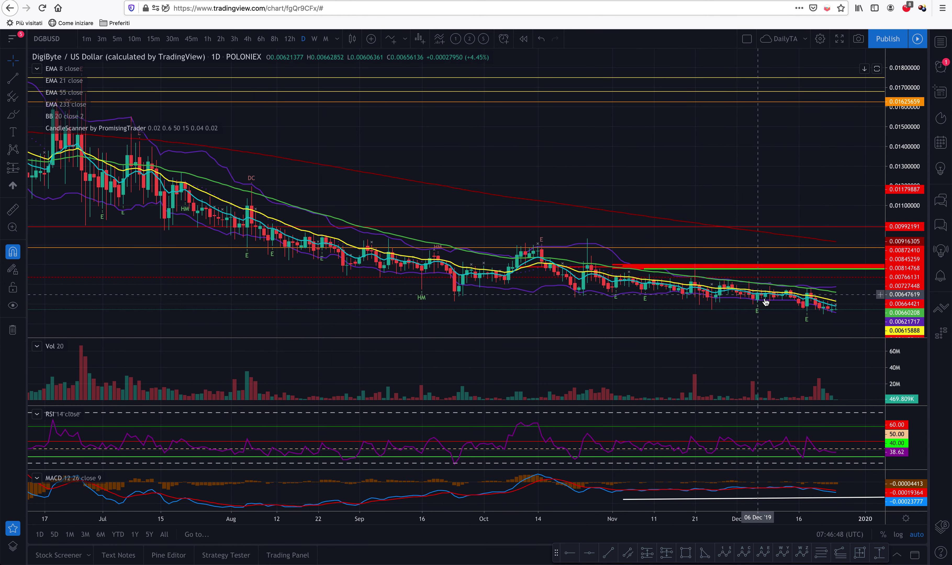
left_click(818, 310)
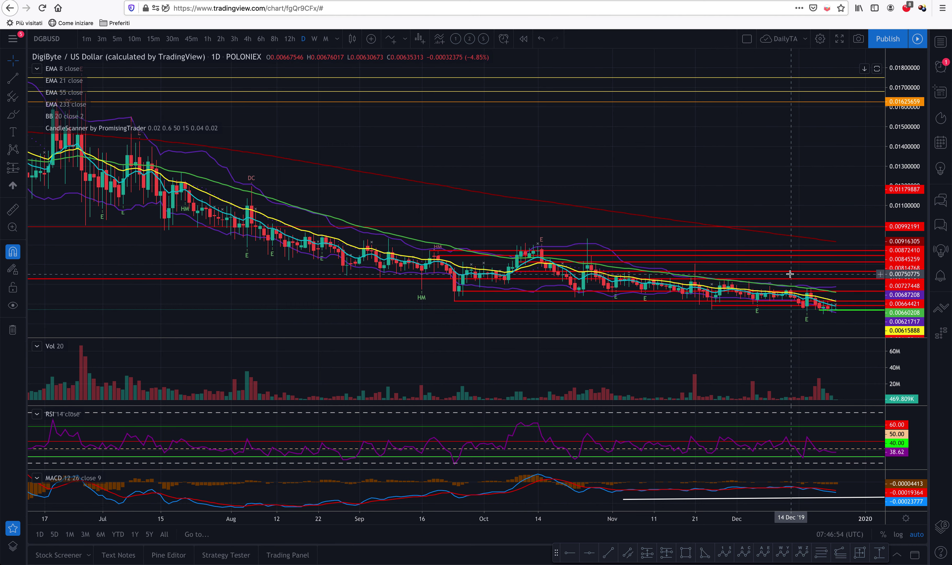
scroll(790, 274, "up", 10)
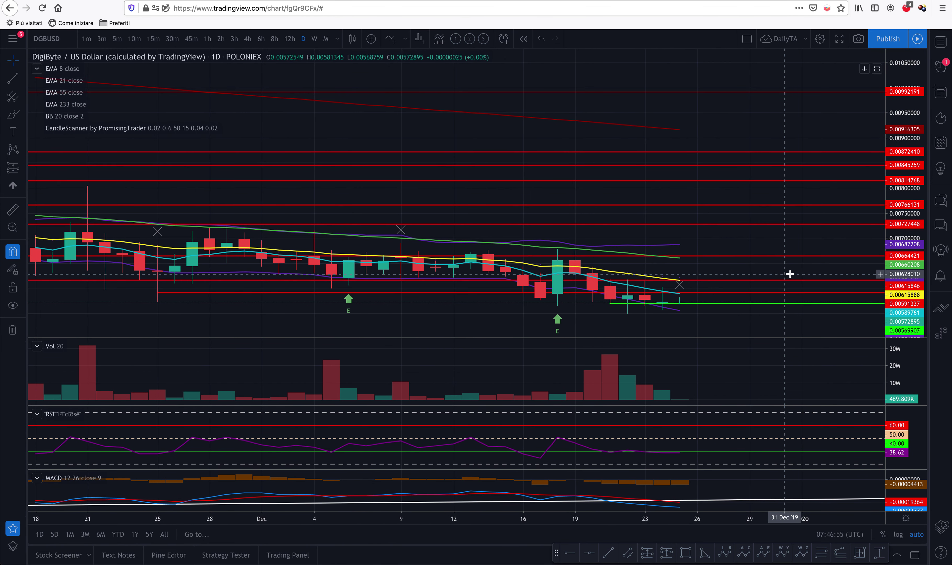
- Load the Bittrex DGBUSD chart and examine its daily price history back to May 2019
type("D")
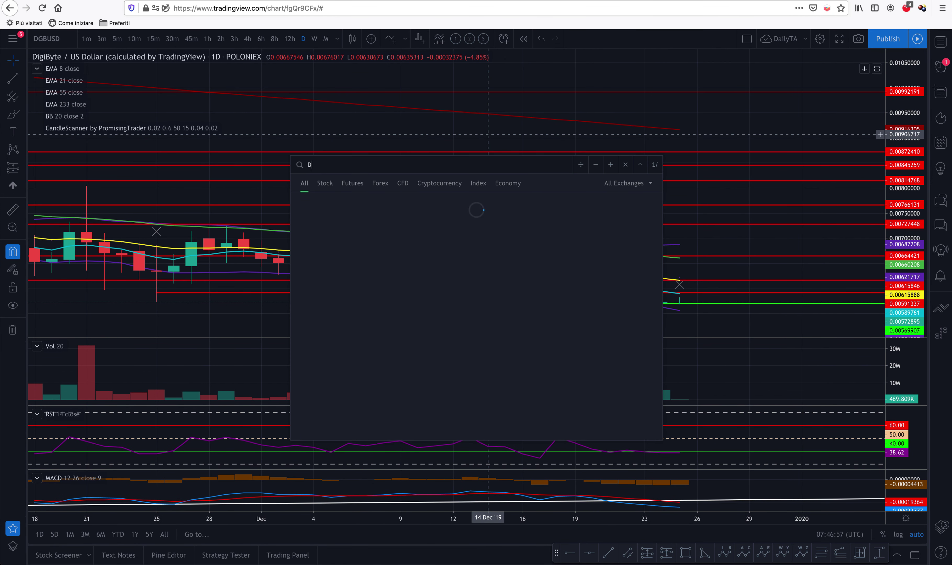
type("GBUSD")
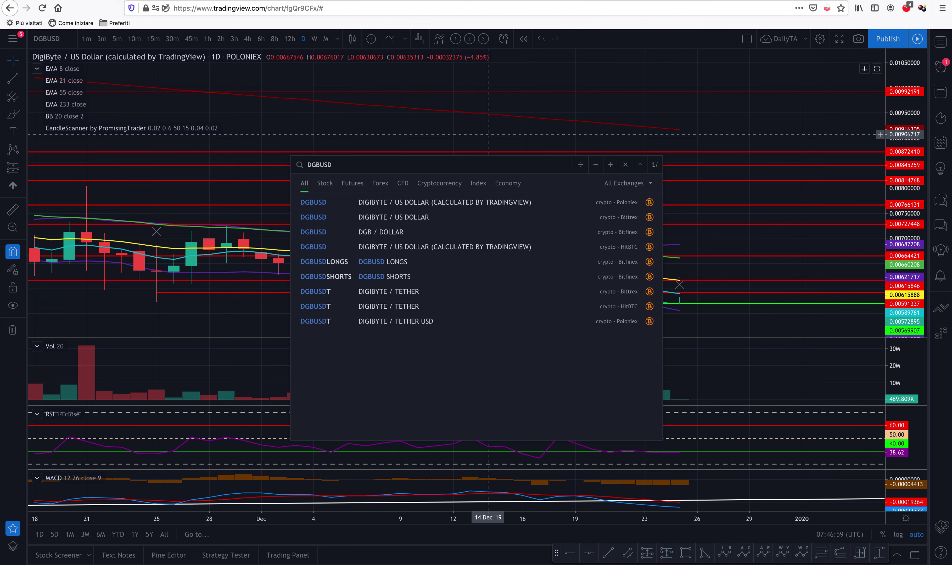
key("Down")
key("Down")
key("Down")
key("Up")
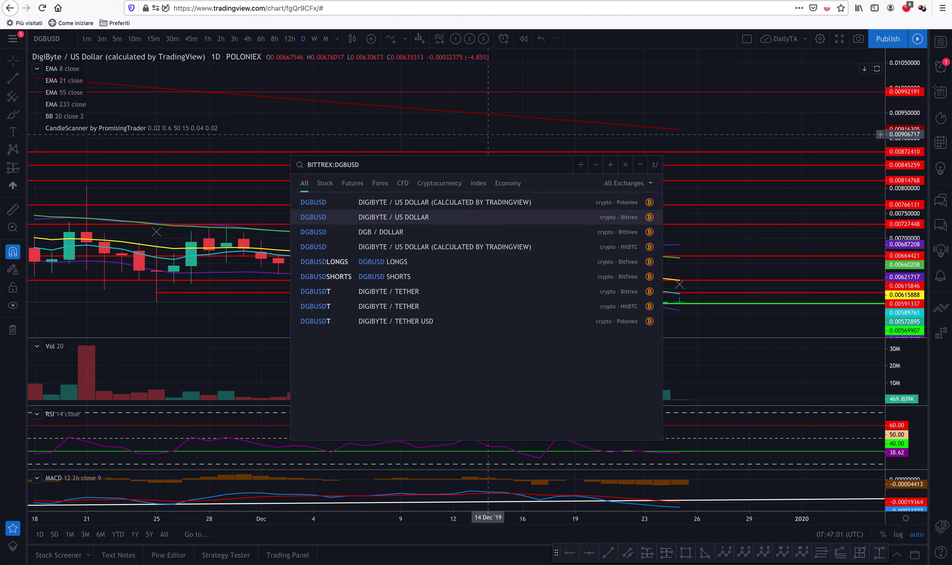
key("Return")
scroll(423, 131, "down", 10)
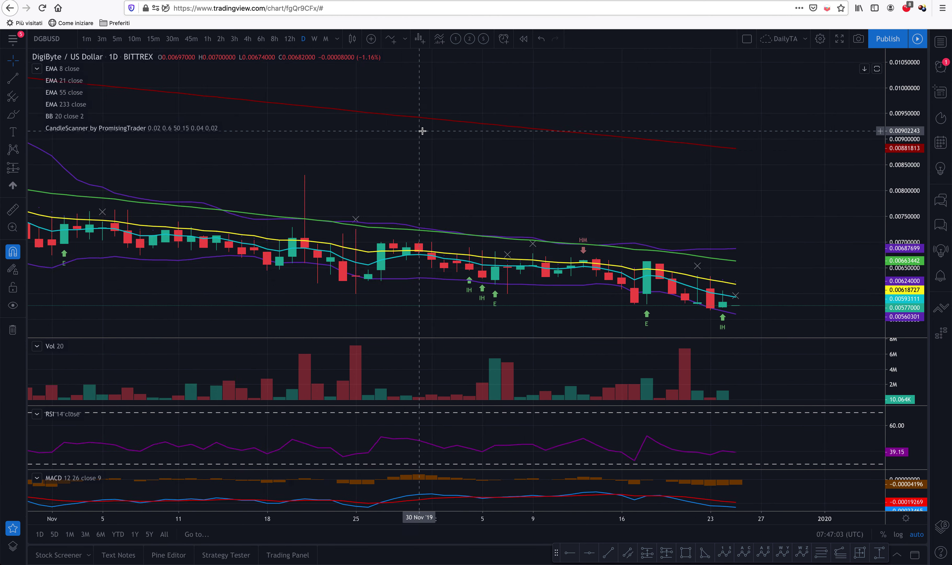
scroll(422, 131, "down", 10)
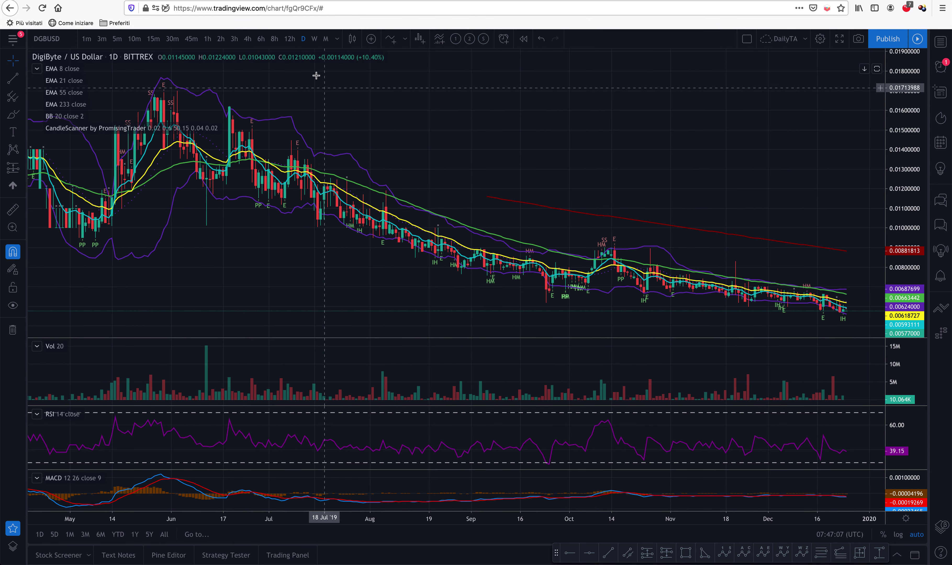
- Switch the Bittrex chart to the monthly interval and inspect its 2019 candles
left_click(327, 39)
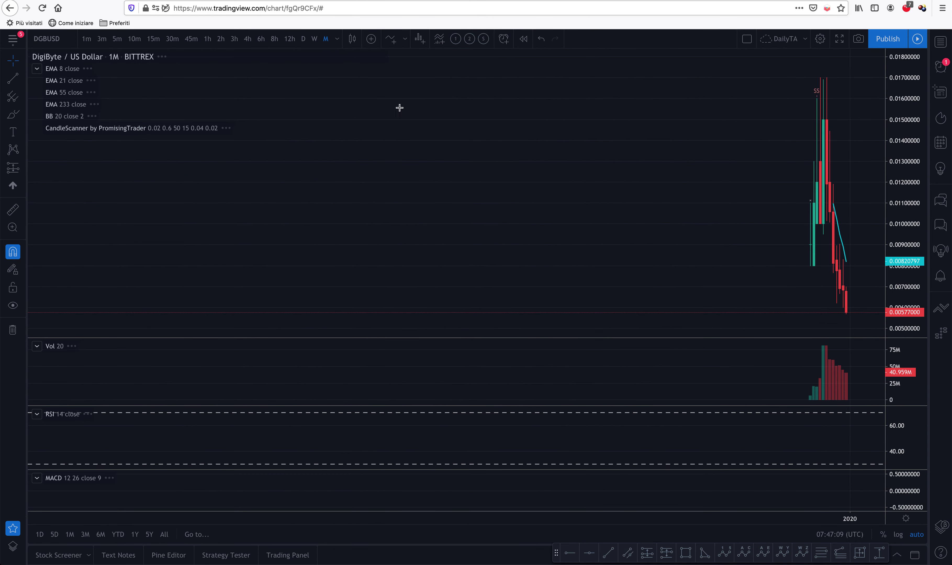
scroll(512, 190, "up", 10)
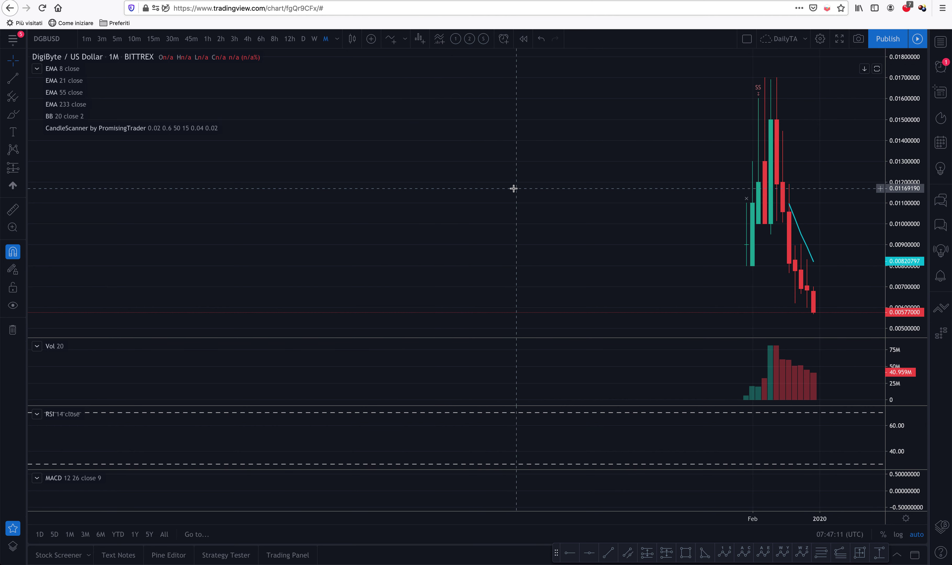
scroll(514, 189, "up", 3)
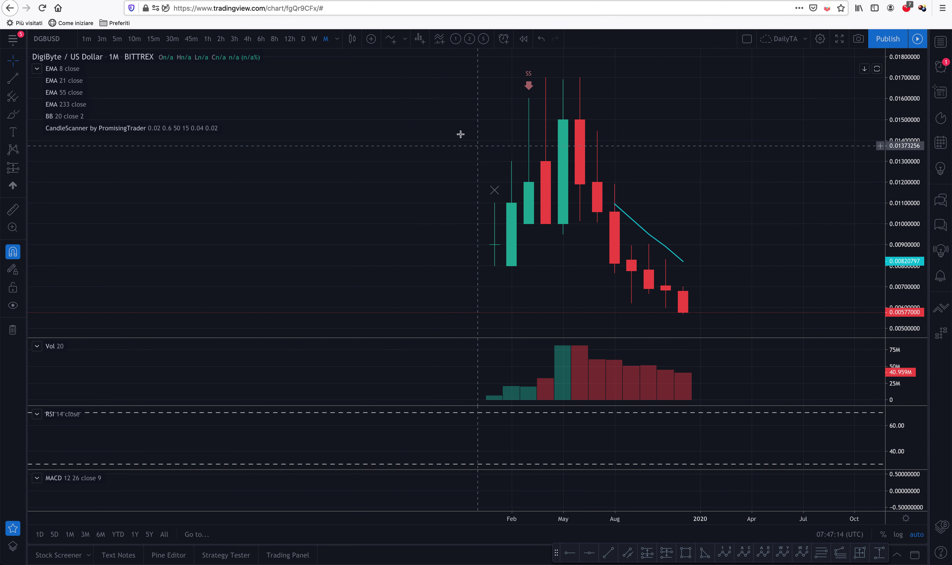
scroll(461, 160, "up", 4)
scroll(462, 161, "up", 1)
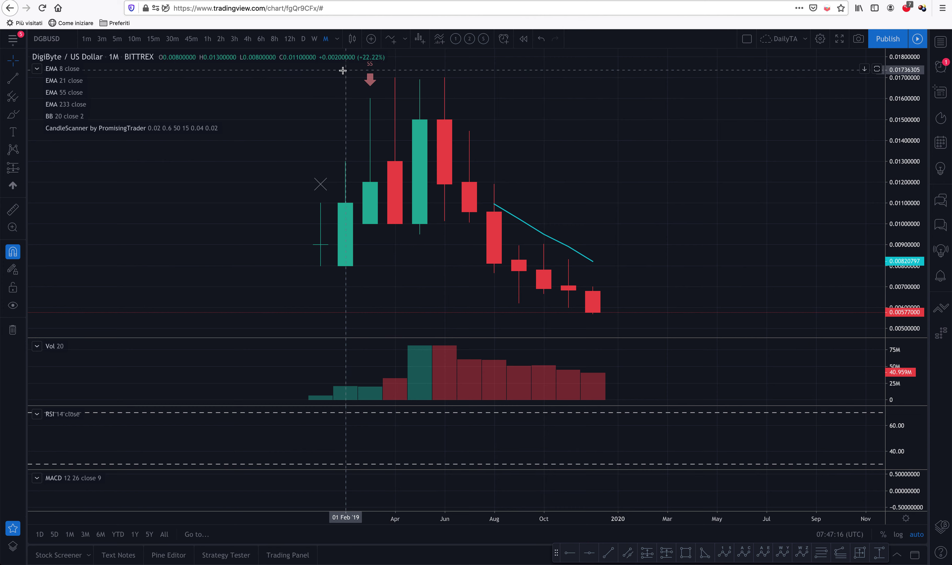
- Switch the Bittrex chart to the weekly interval and view its full price history
left_click(315, 38)
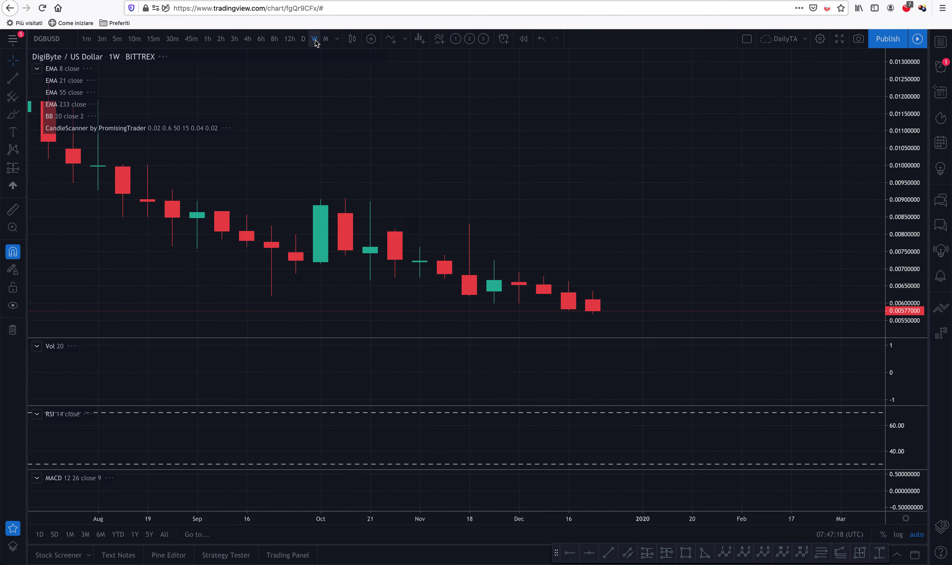
scroll(345, 230, "down", 5)
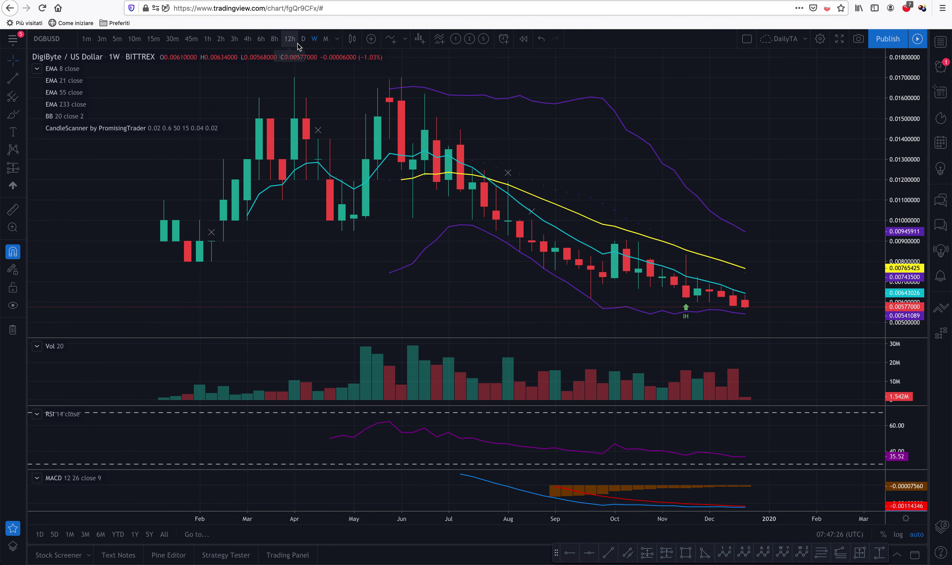
- Set the chart back to the daily interval and load the Poloniex DGBUSD listing
left_click(303, 39)
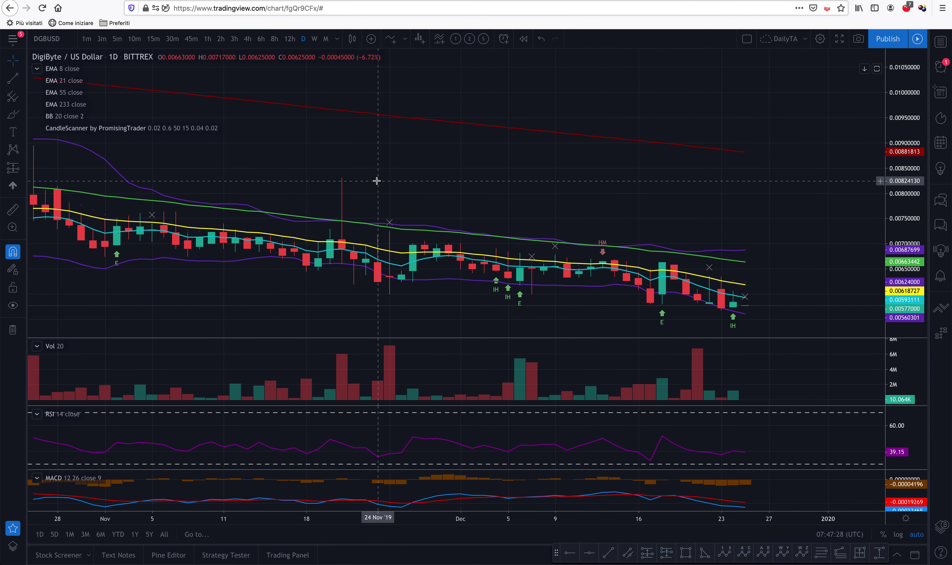
type("DGBUSD")
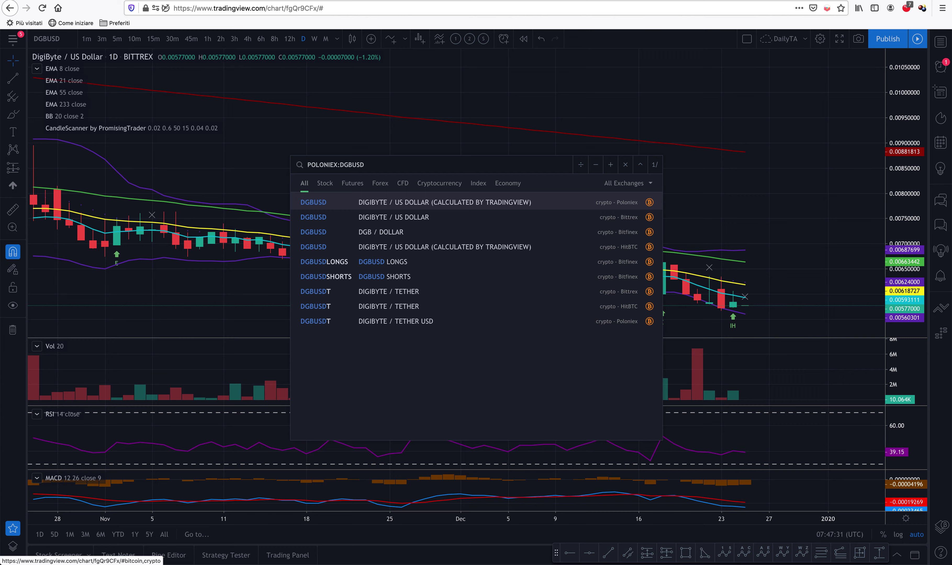
key("Return")
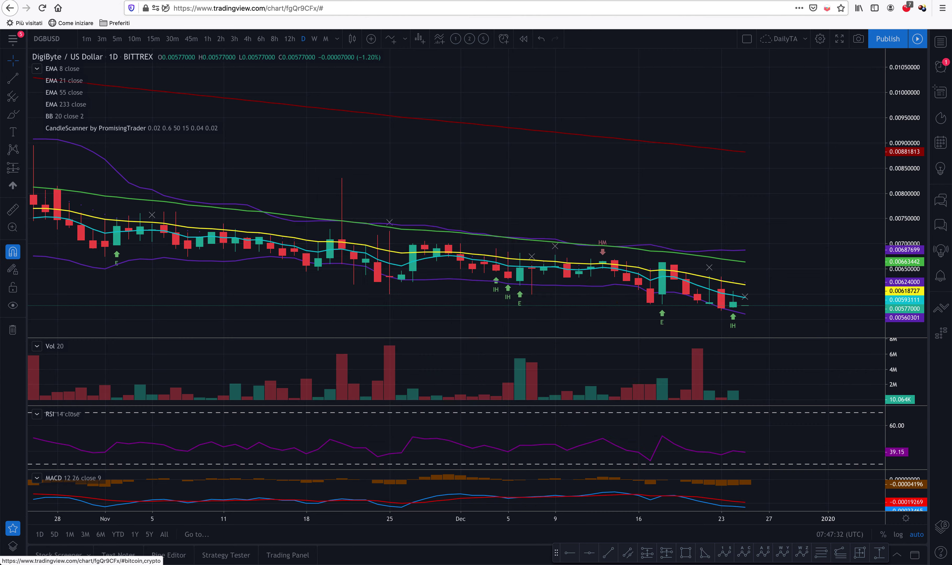
- Examine the recent Poloniex daily candles and enlarge the MACD pane to view its history back to June 2019
scroll(434, 282, "up", 5)
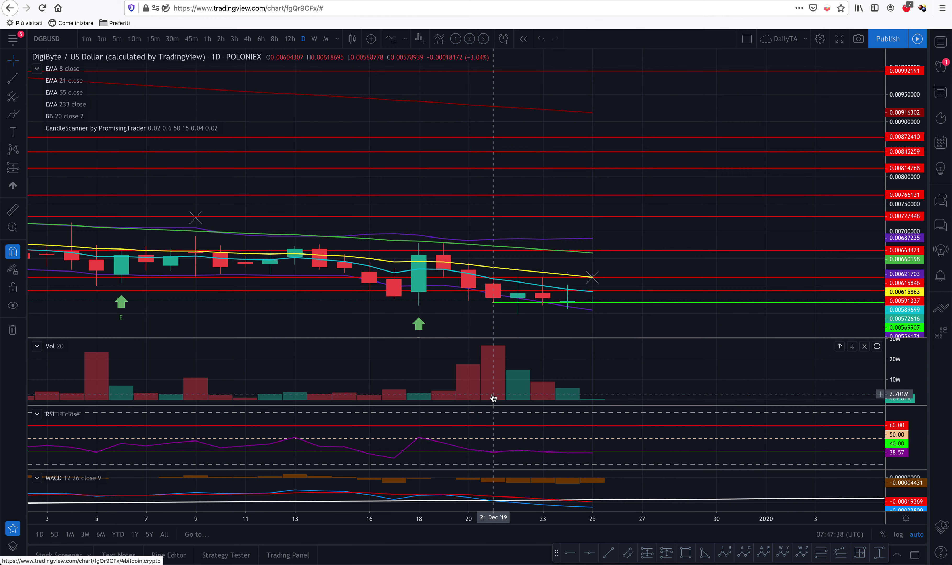
scroll(415, 291, "down", 10)
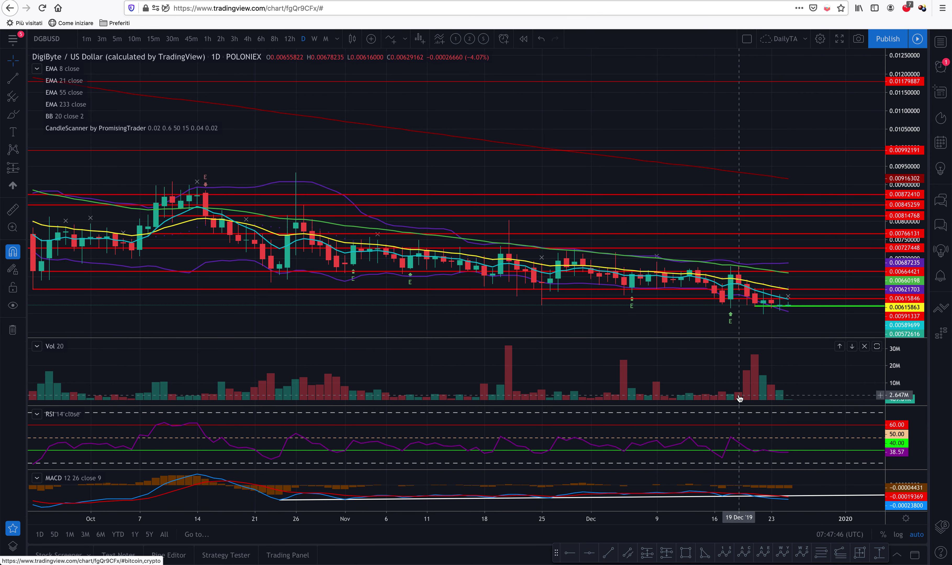
double_click(816, 485)
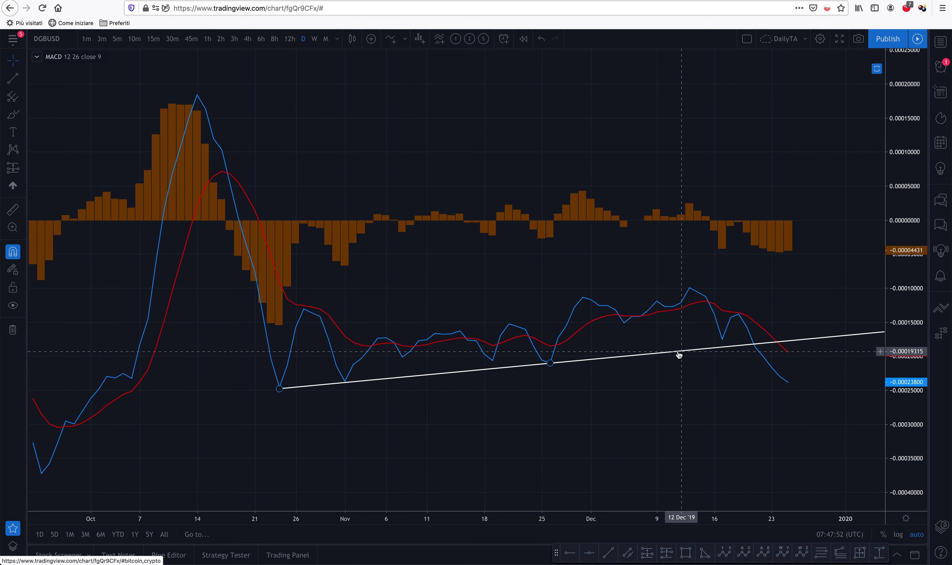
scroll(512, 395, "down", 5)
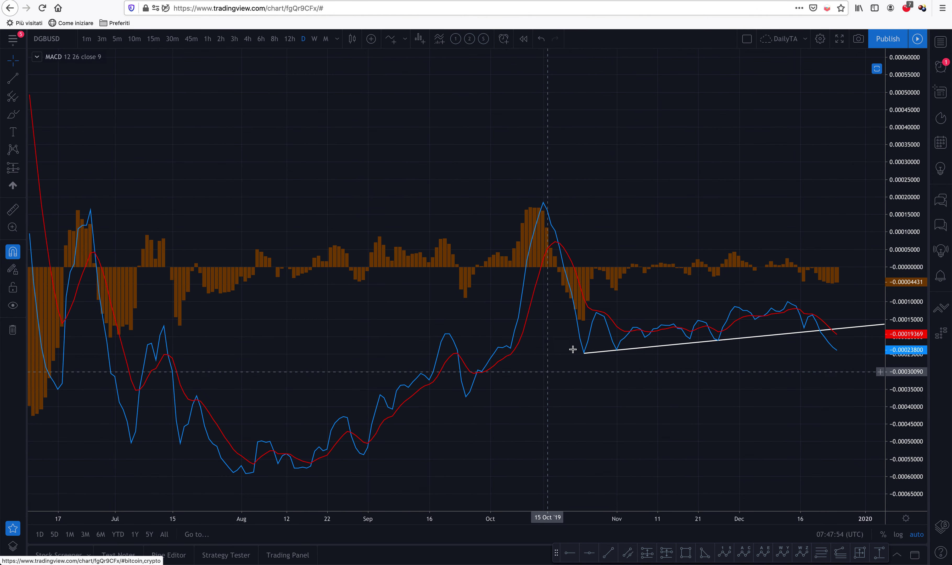
- Re-anchor the white MACD trend line at the 2 August 2019 low, lower its slope beneath the latest values, and delete it
mouse_move(585, 354)
left_mouse_down()
mouse_move(260, 493)
mouse_move(250, 469)
mouse_move(245, 474)
left_mouse_up()
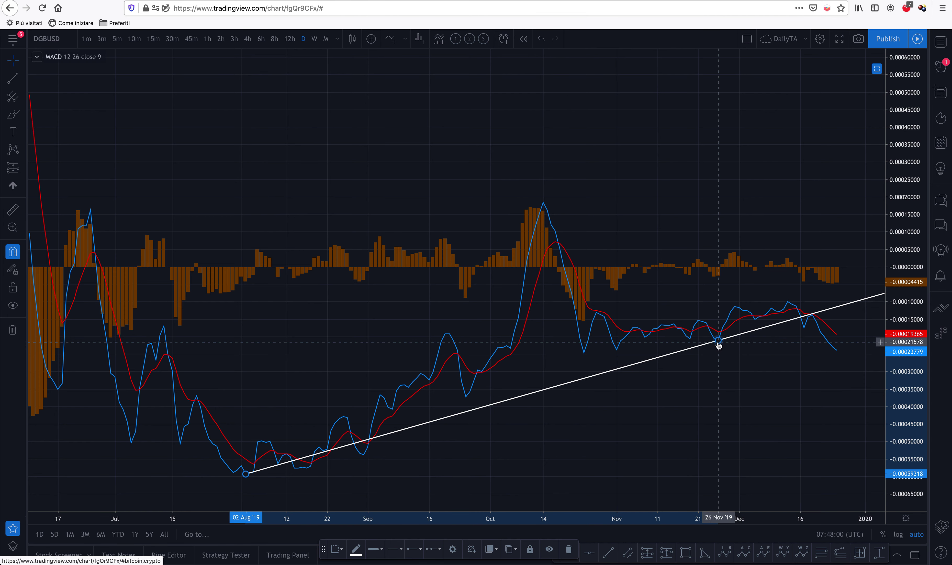
left_click_drag(768, 344, 845, 355)
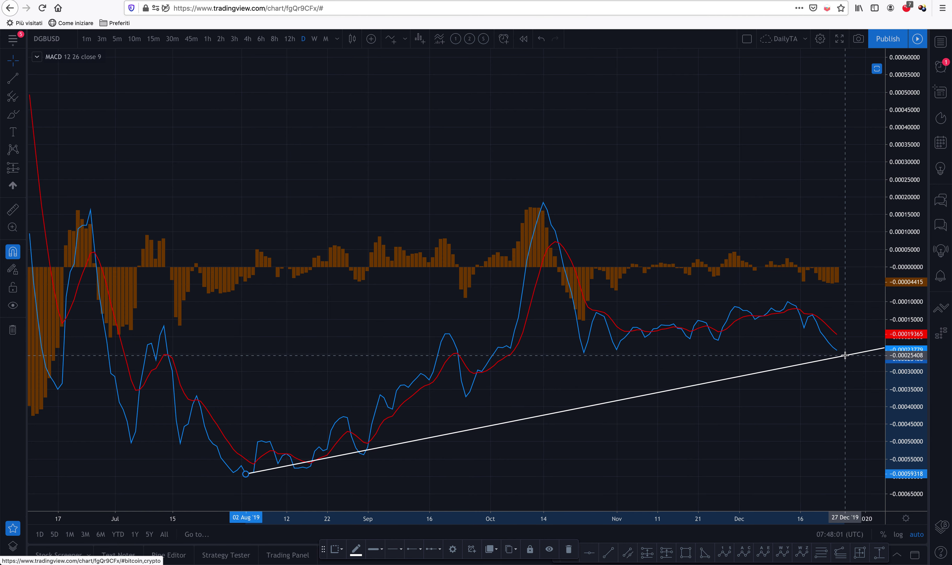
key("Delete")
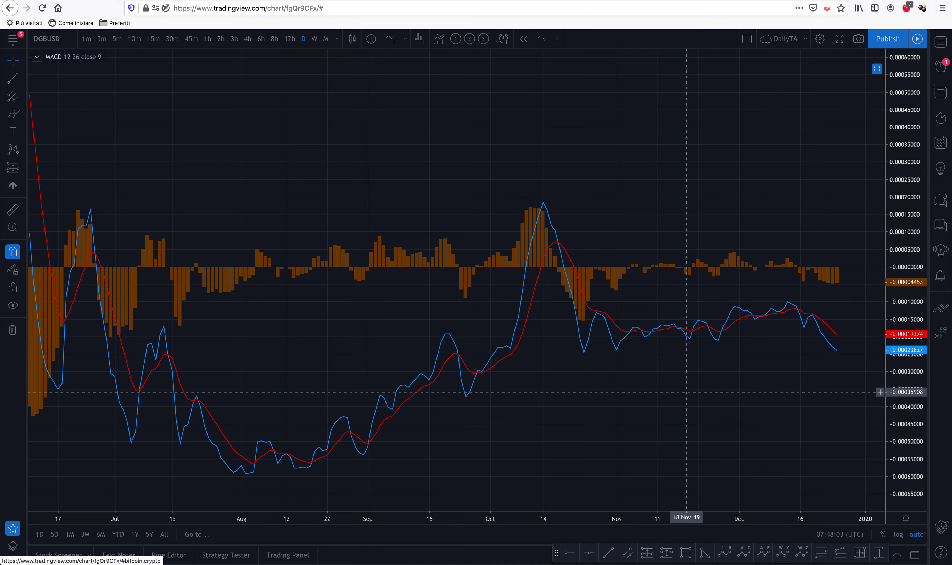
- Examine the enlarged daily MACD history back to early 2018 and restore the full chart with all panes
scroll(358, 398, "down", 2)
scroll(358, 398, "down", 3)
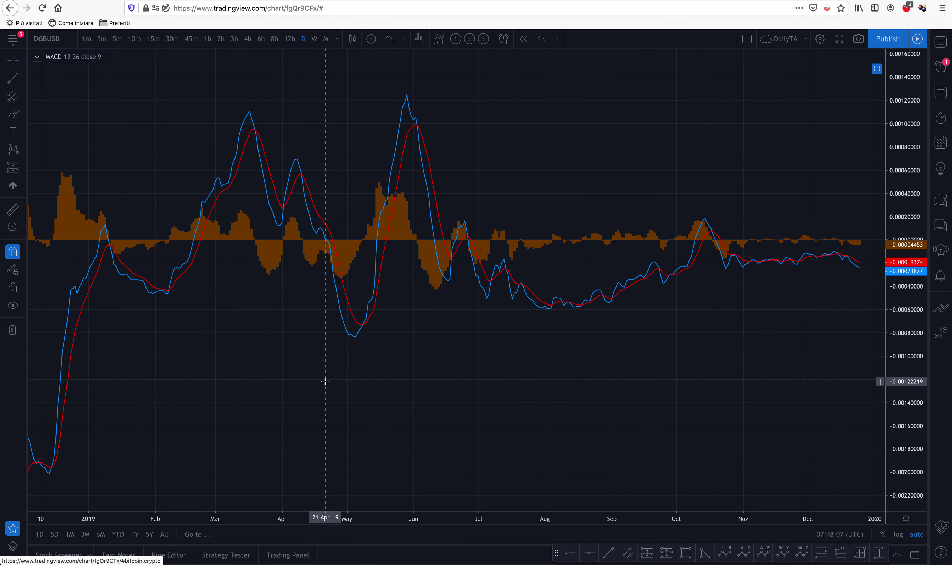
scroll(323, 381, "down", 4)
scroll(498, 365, "up", 2)
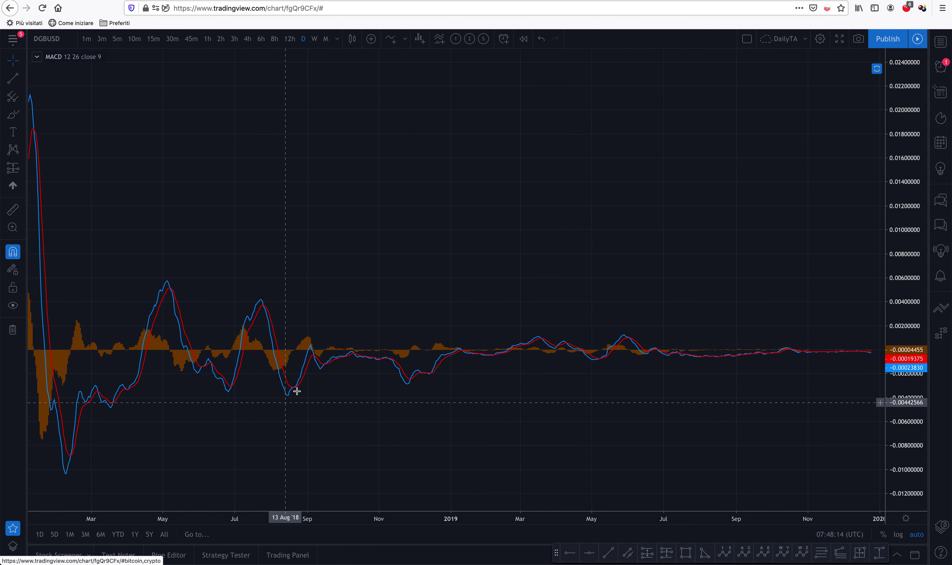
double_click(302, 212)
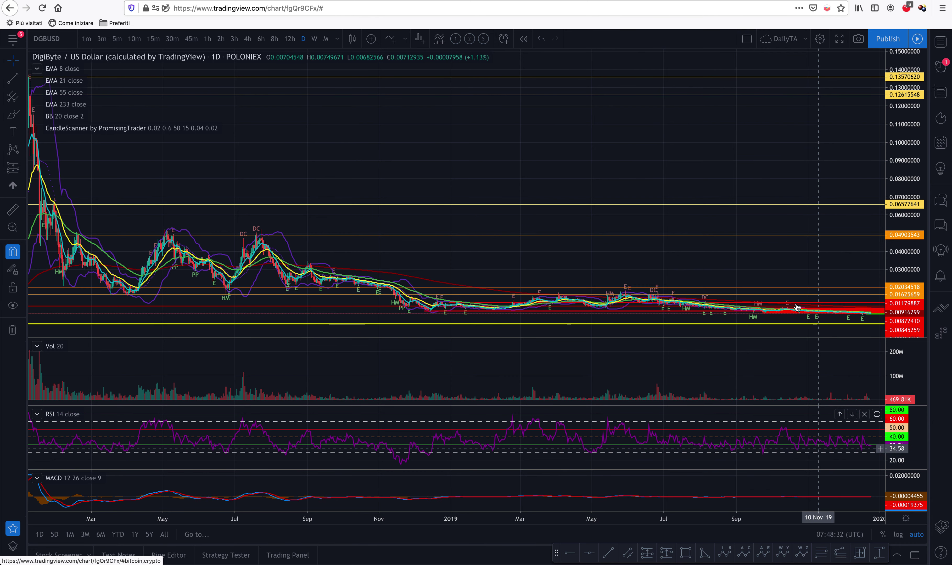
- Examine the daily price candles, support and resistance lines, moving averages and volume from mid-2018 through December 2019
left_click_drag(758, 260, 565, 253)
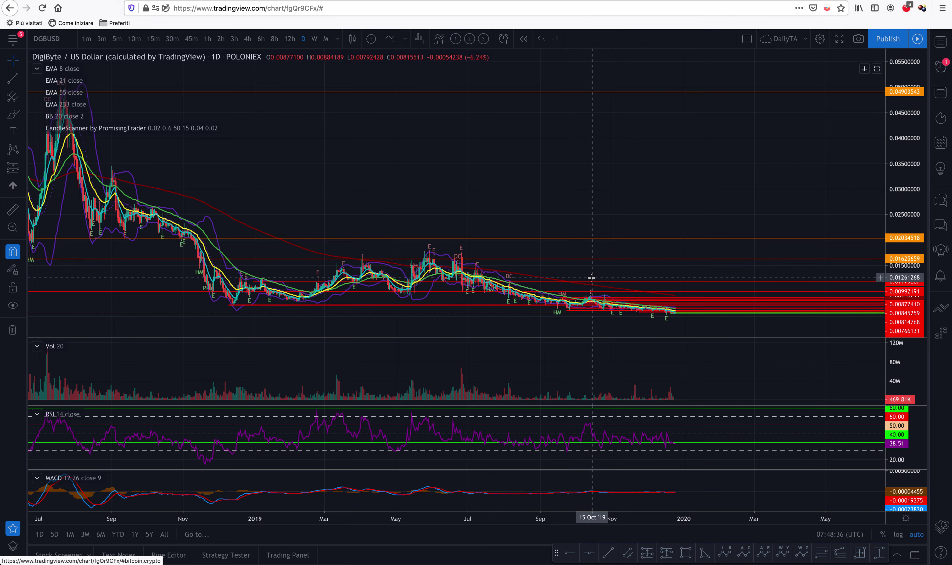
scroll(590, 275, "up", 5)
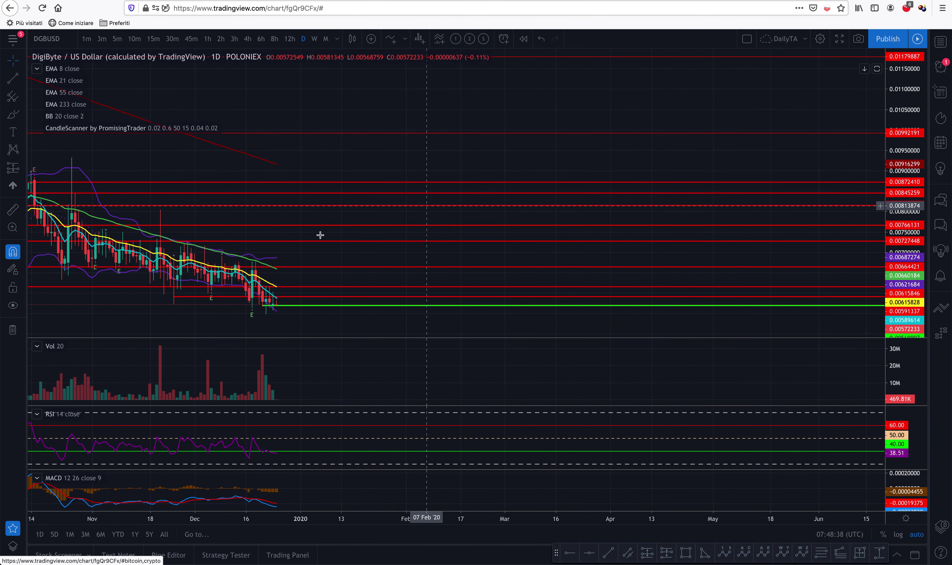
left_click_drag(326, 255, 499, 255)
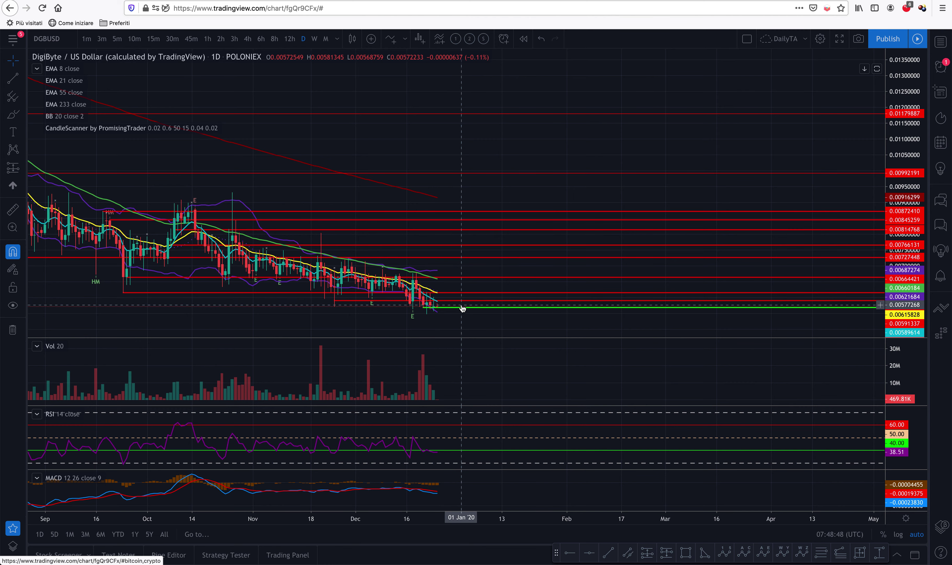
scroll(426, 298, "down", 6)
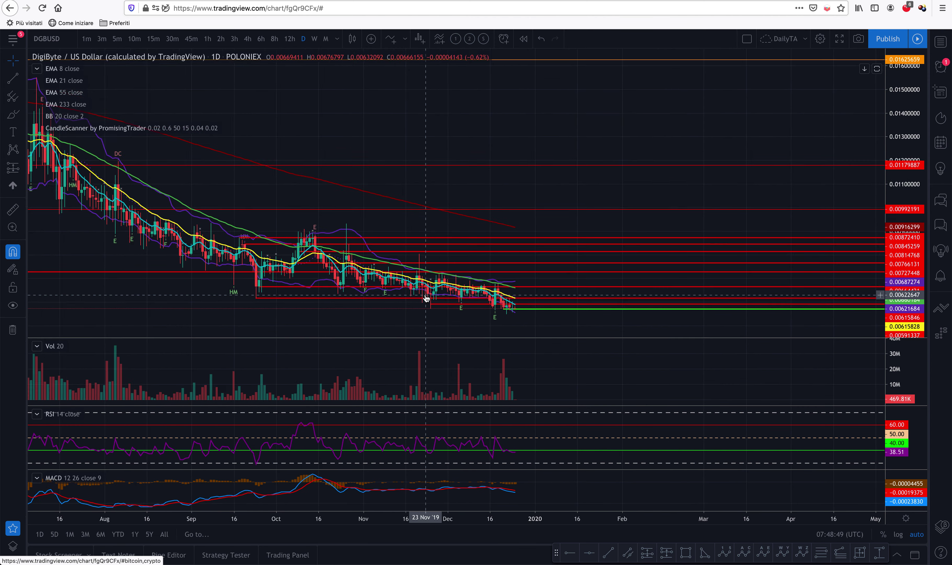
scroll(427, 299, "down", 1)
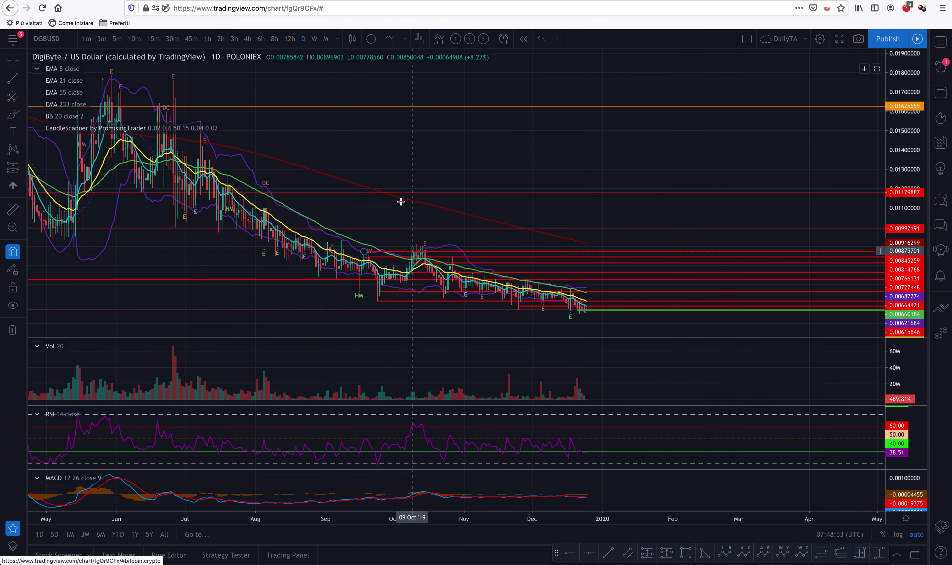
scroll(447, 223, "up", 2)
scroll(447, 224, "up", 3)
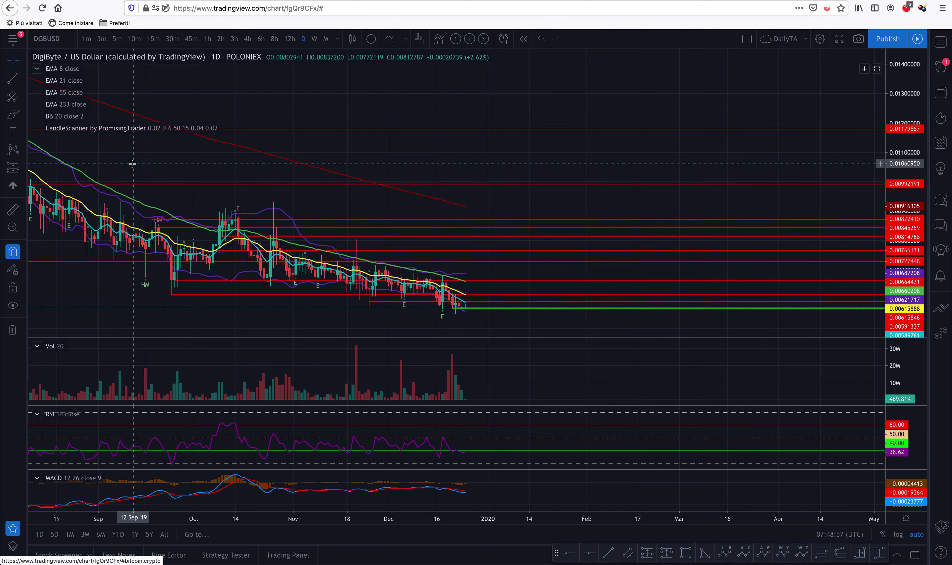
left_click_drag(202, 163, 232, 168)
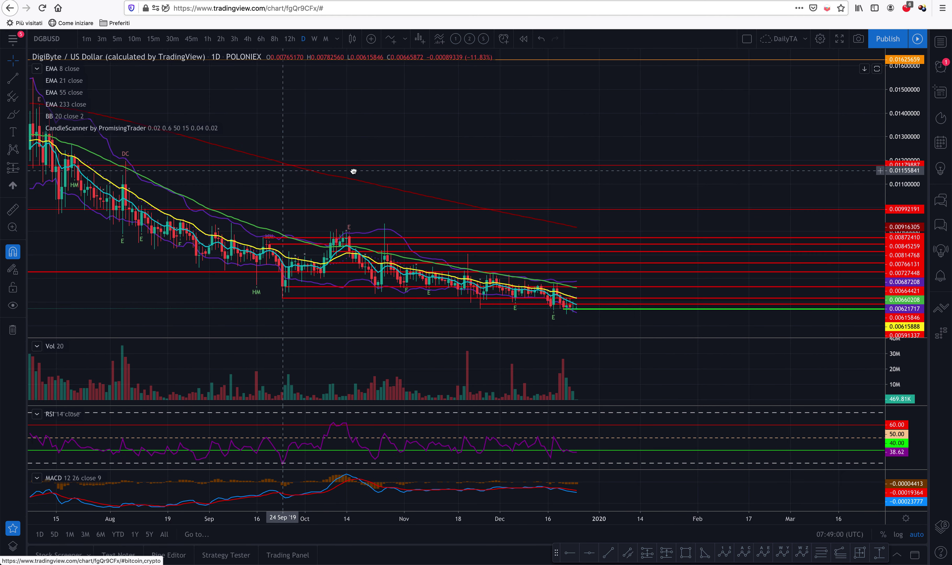
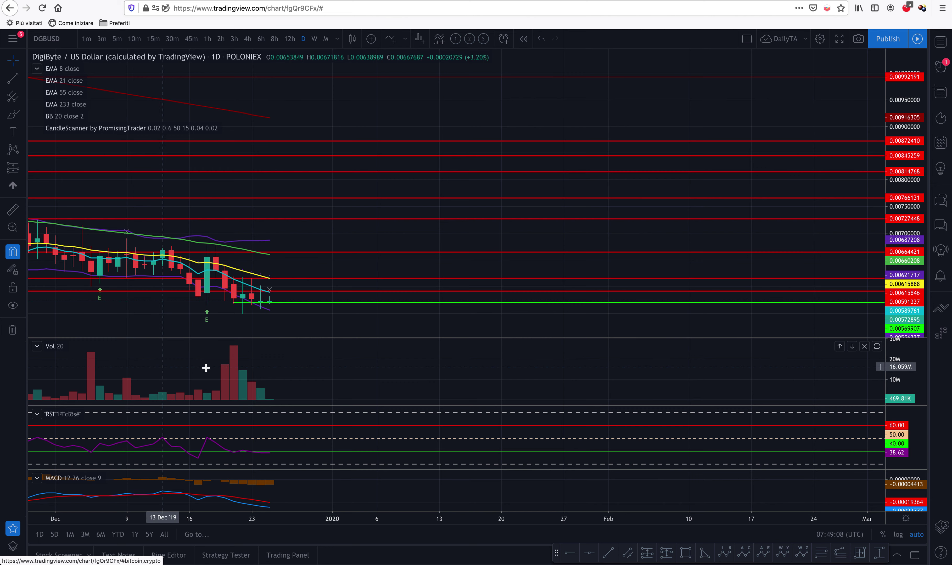
left_click_drag(287, 372, 610, 371)
scroll(609, 370, "down", 3)
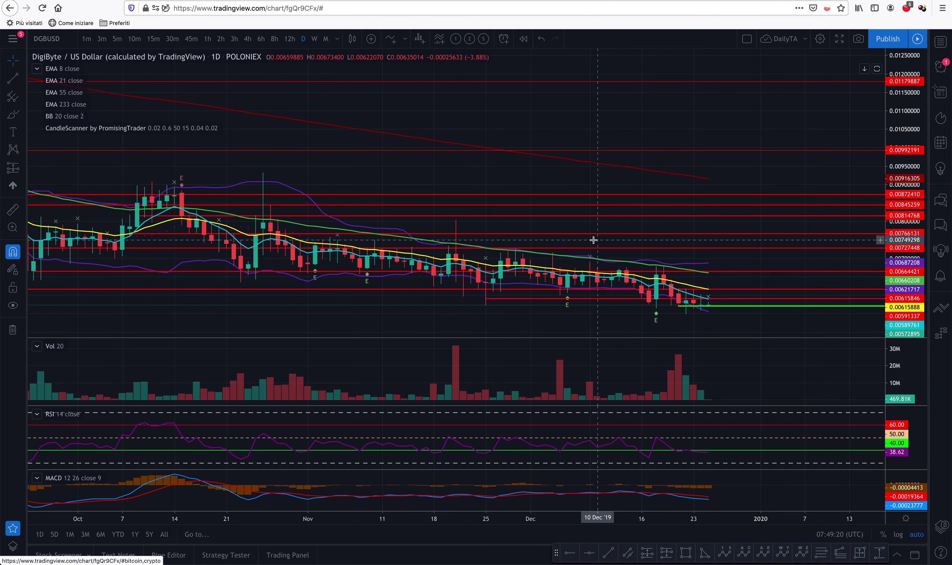
scroll(637, 232, "down", 5)
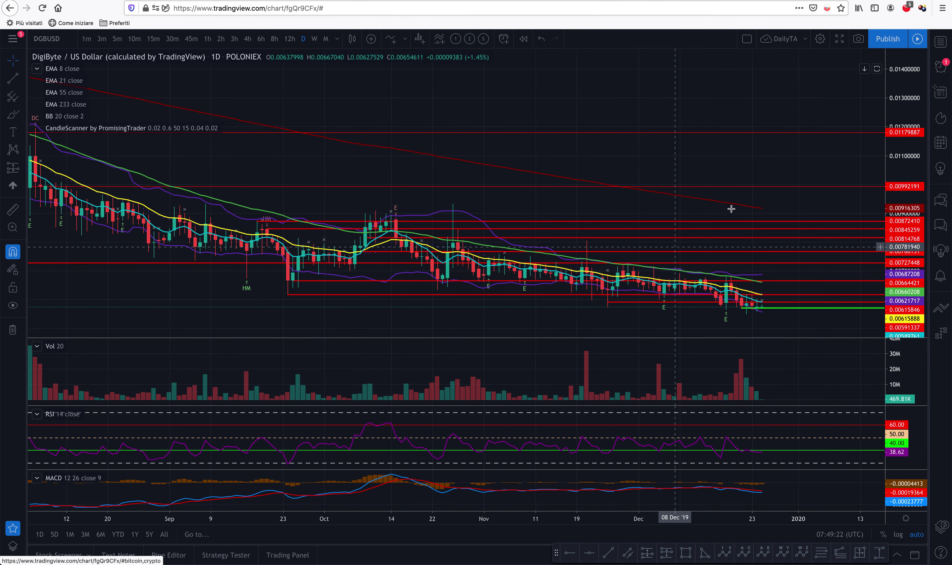
left_click_drag(752, 205, 633, 203)
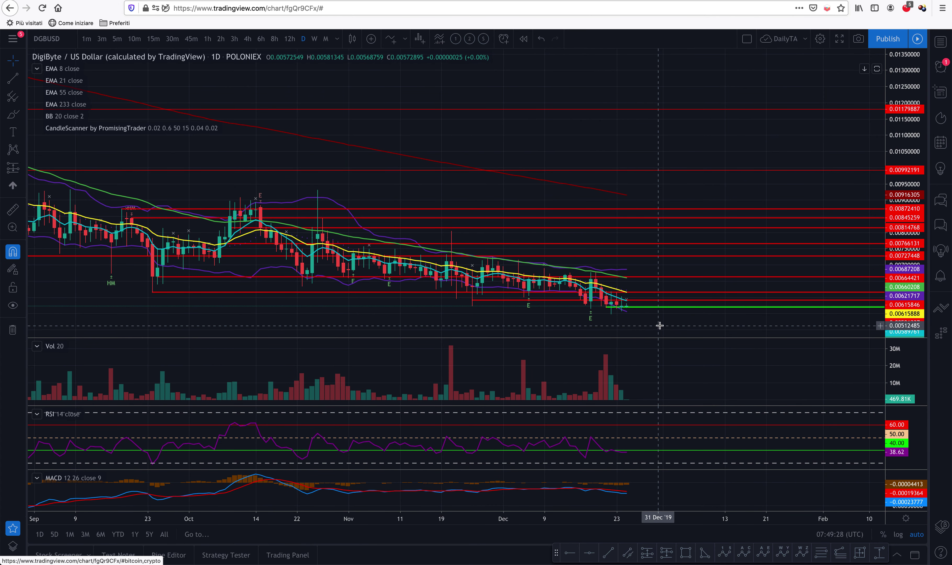
- Switch the Poloniex chart to the 6-hour interval and inspect its MACD crossover in the enlarged pane
left_click(262, 39)
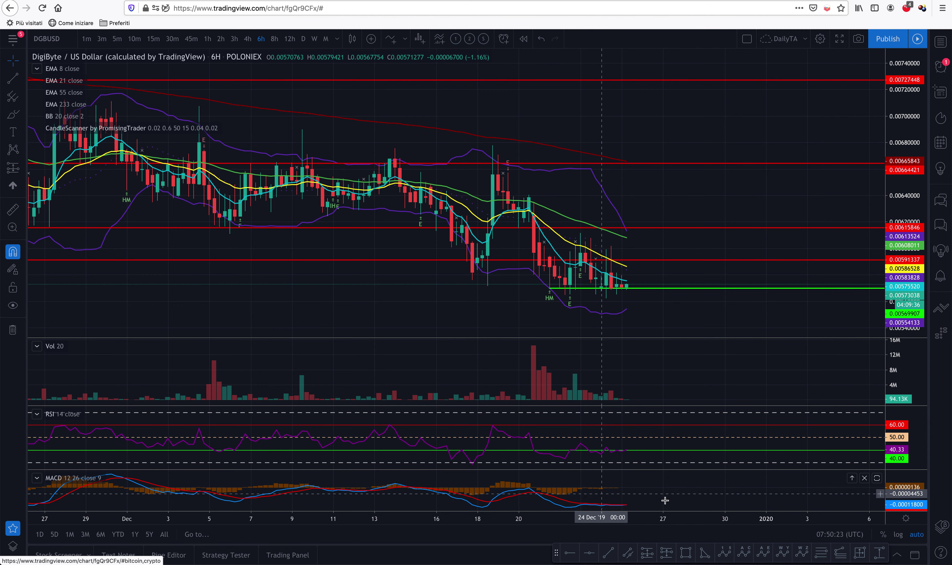
double_click(673, 499)
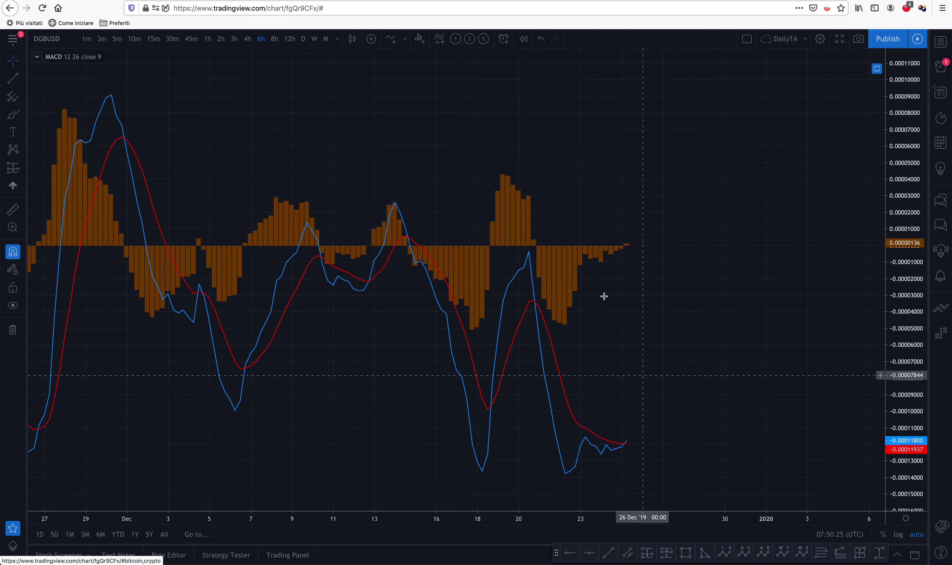
double_click(671, 357)
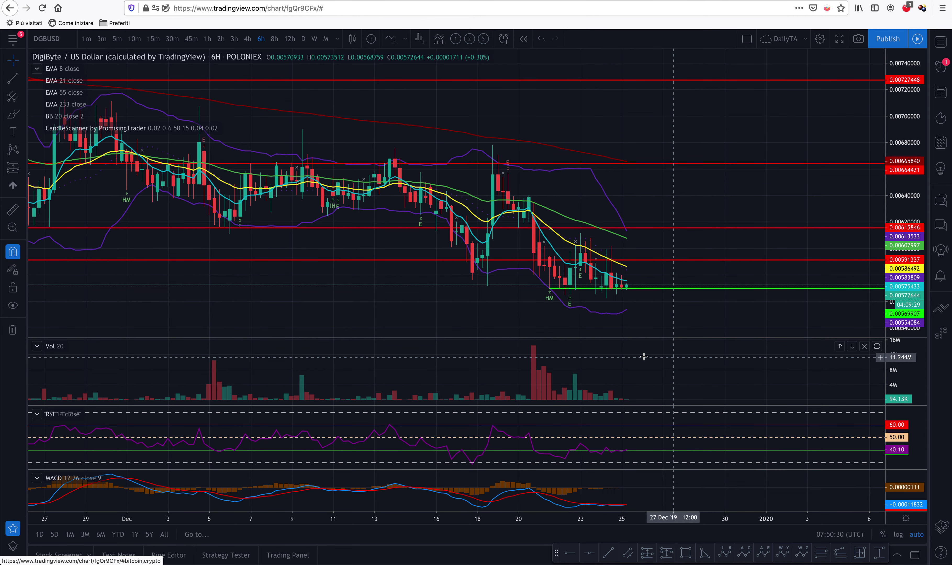
- Enlarge the 6-hour MACD pane again, examine its history back to September 2019, and restore the full chart
double_click(679, 487)
scroll(503, 285, "down", 5)
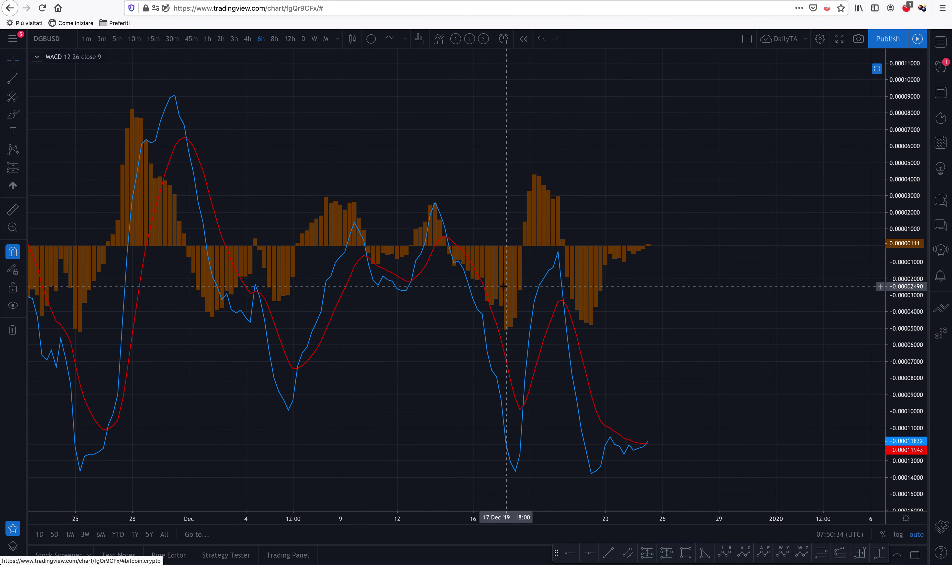
scroll(504, 287, "down", 3)
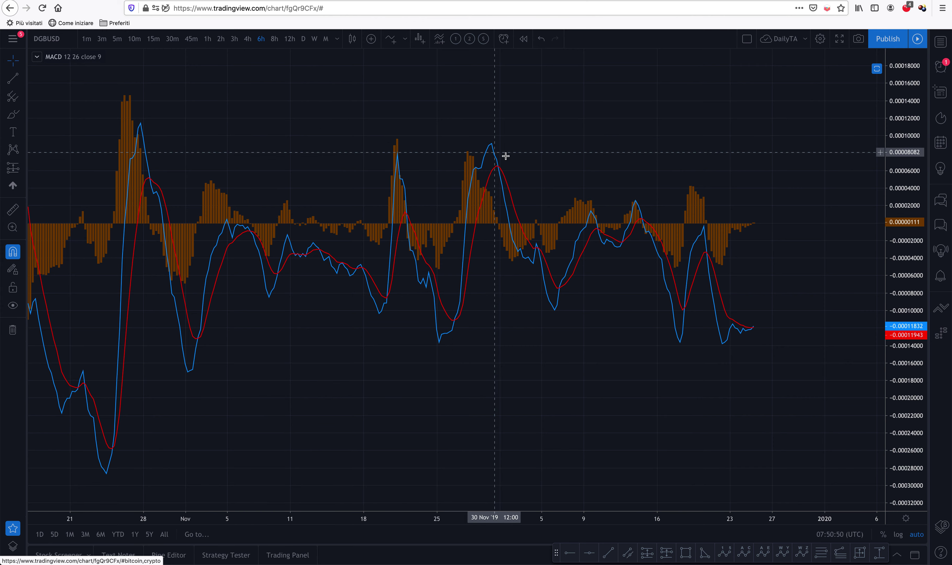
scroll(550, 136, "down", 4)
scroll(550, 136, "down", 4)
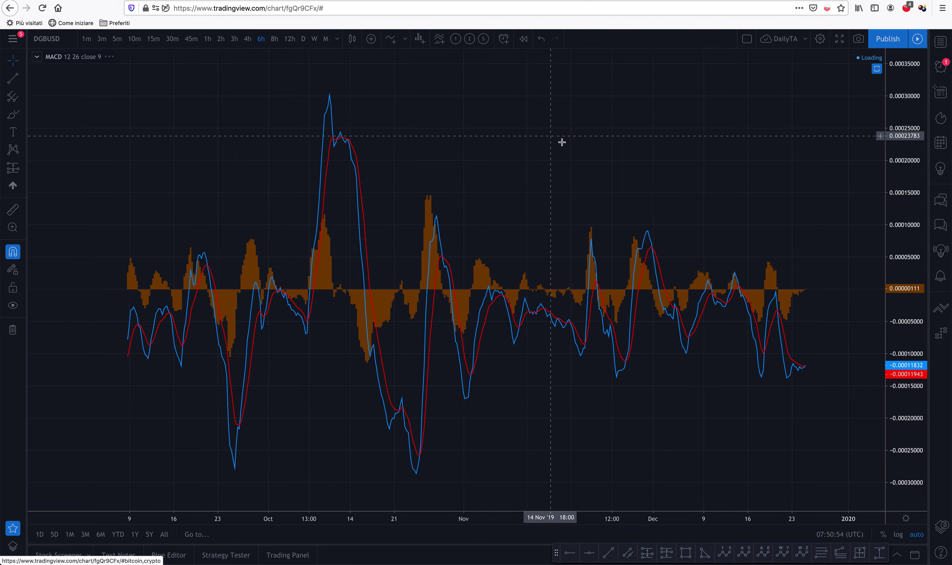
double_click(606, 154)
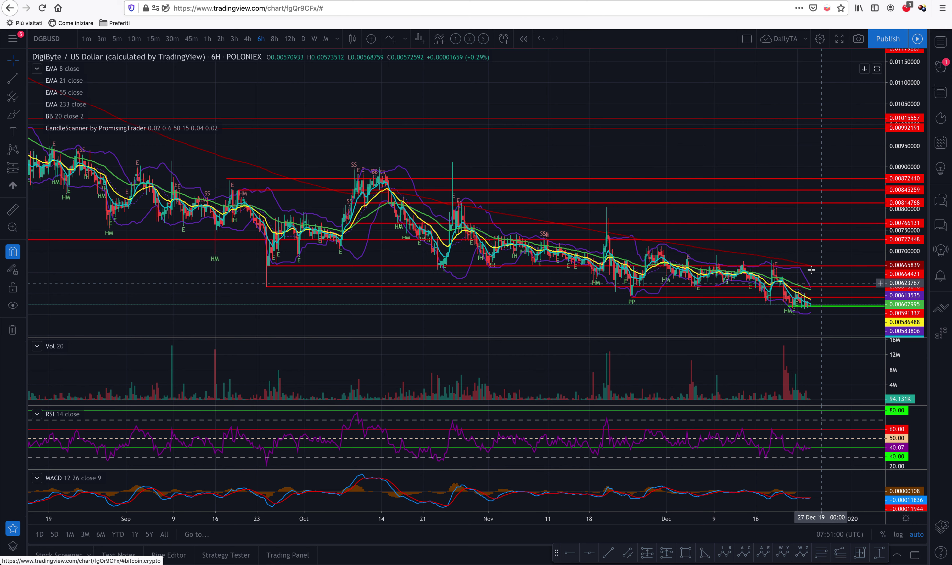
- Switch the chart to the 3-hour interval and inspect the 16–25 December candles and the enlarged MACD pane
left_click(234, 42)
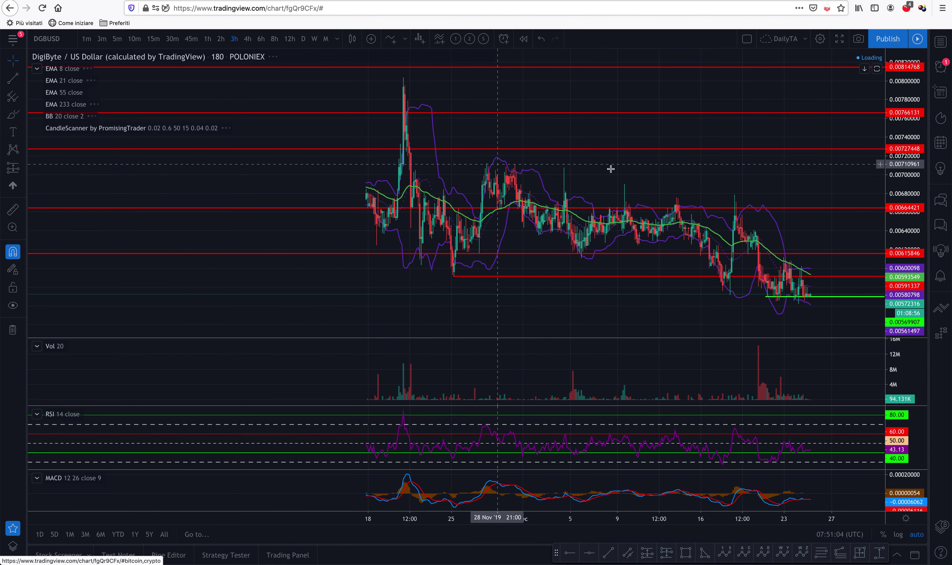
scroll(611, 170, "up", 5)
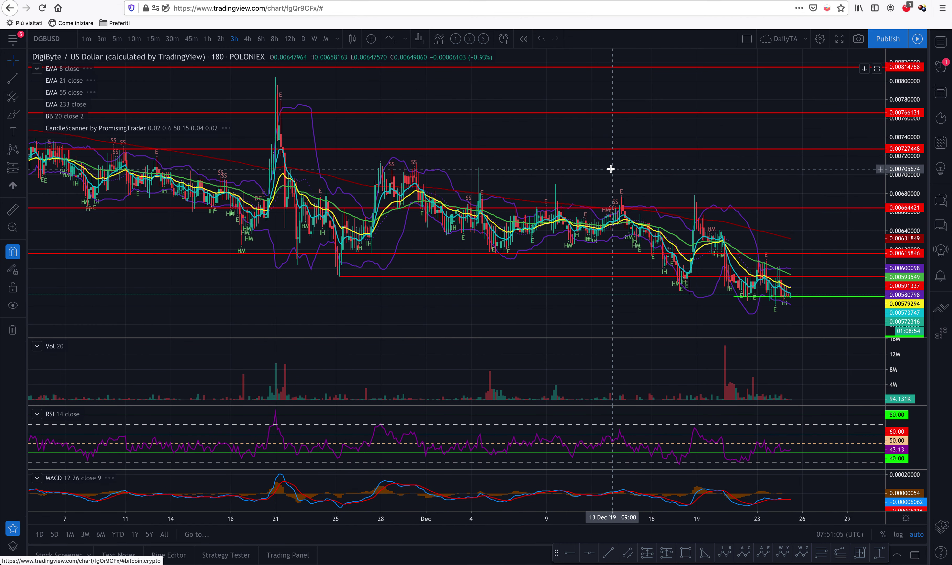
scroll(611, 169, "up", 5)
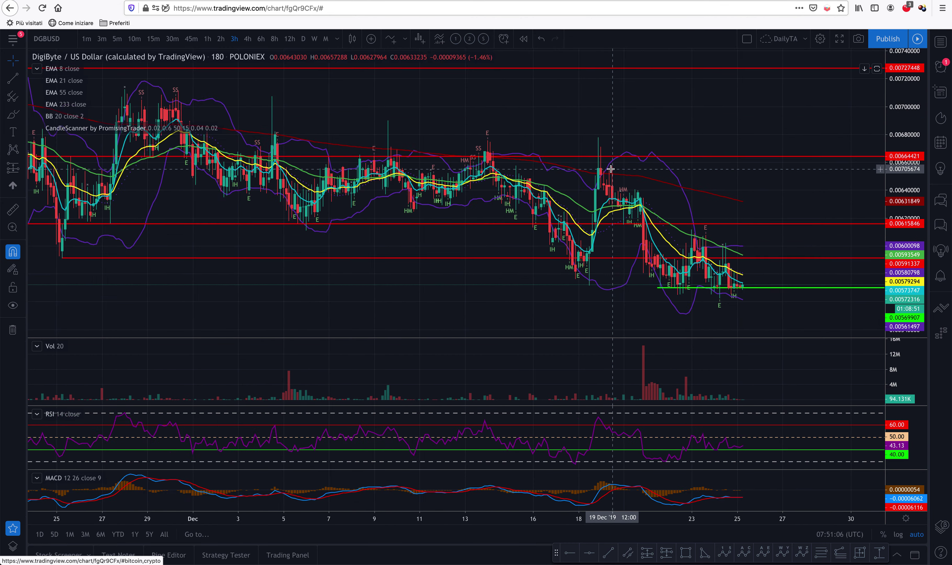
scroll(610, 169, "up", 5)
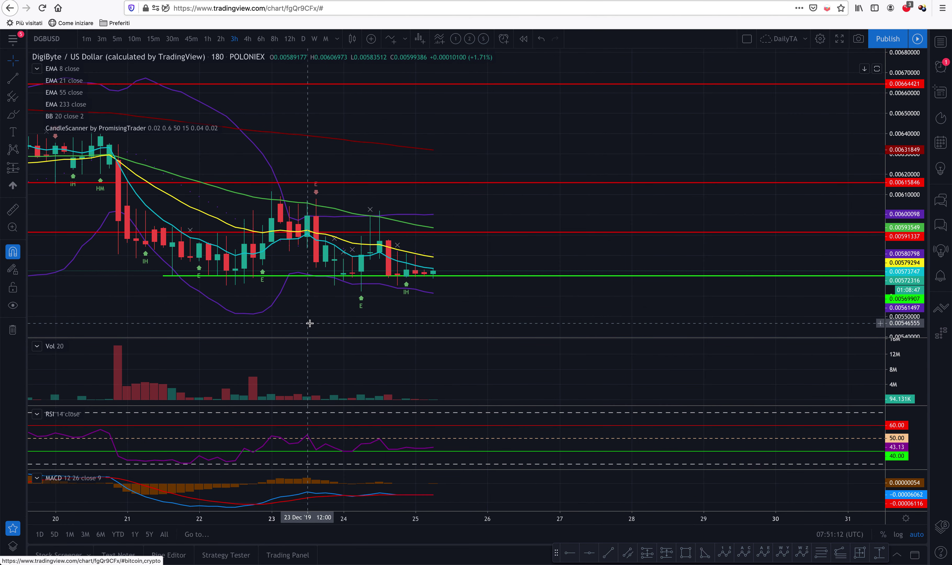
left_click_drag(391, 331, 663, 323)
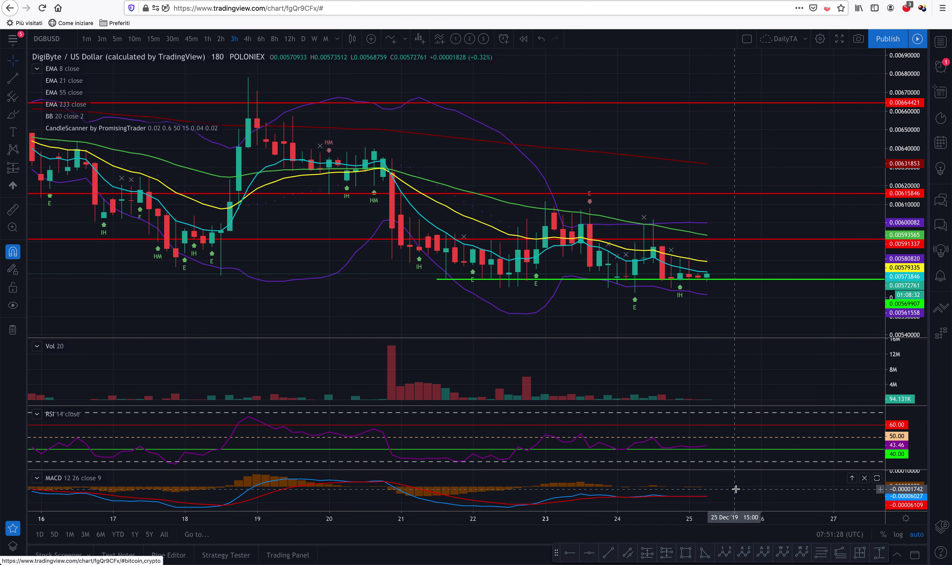
double_click(723, 482)
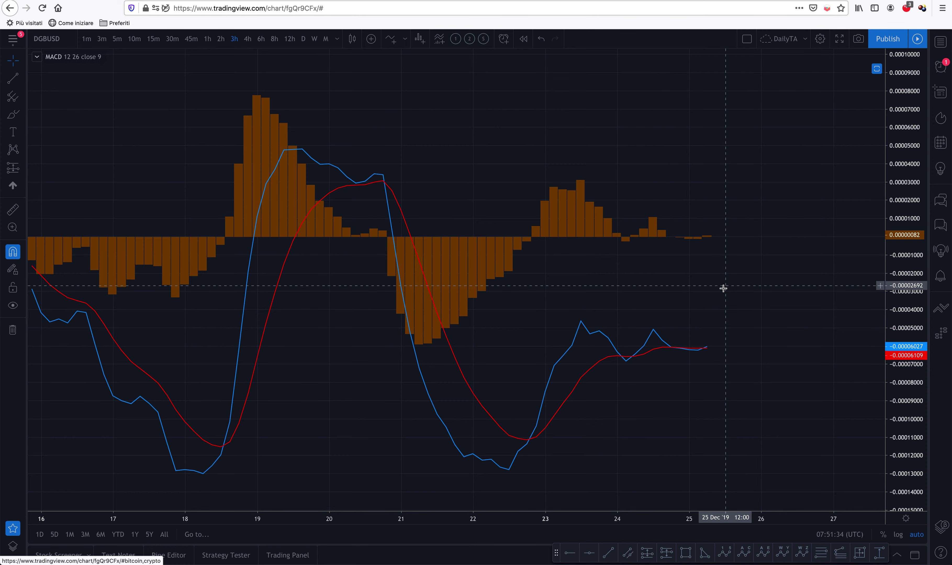
double_click(717, 294)
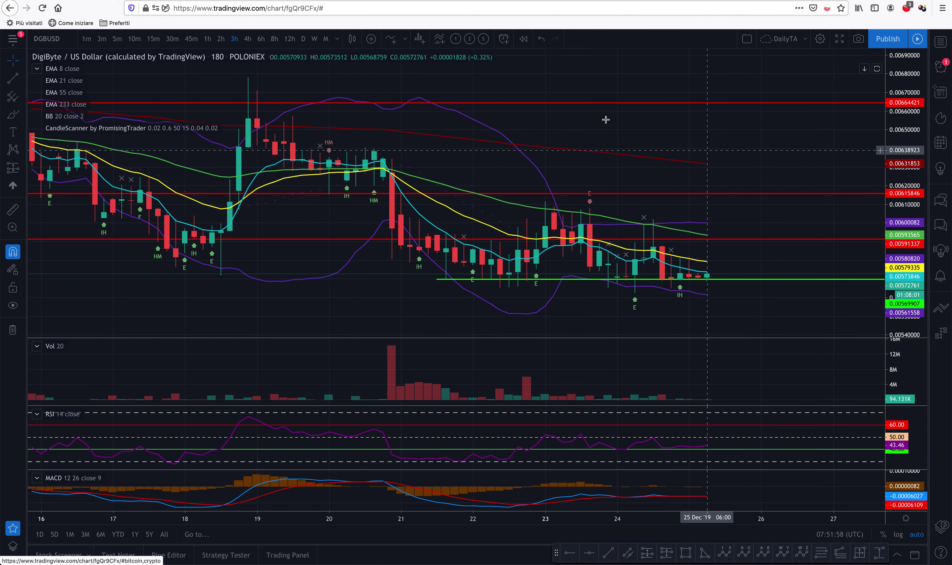
- Switch the chart to the 1-hour interval and inspect the 19–25 December candles against the moving averages and price levels
left_click(208, 40)
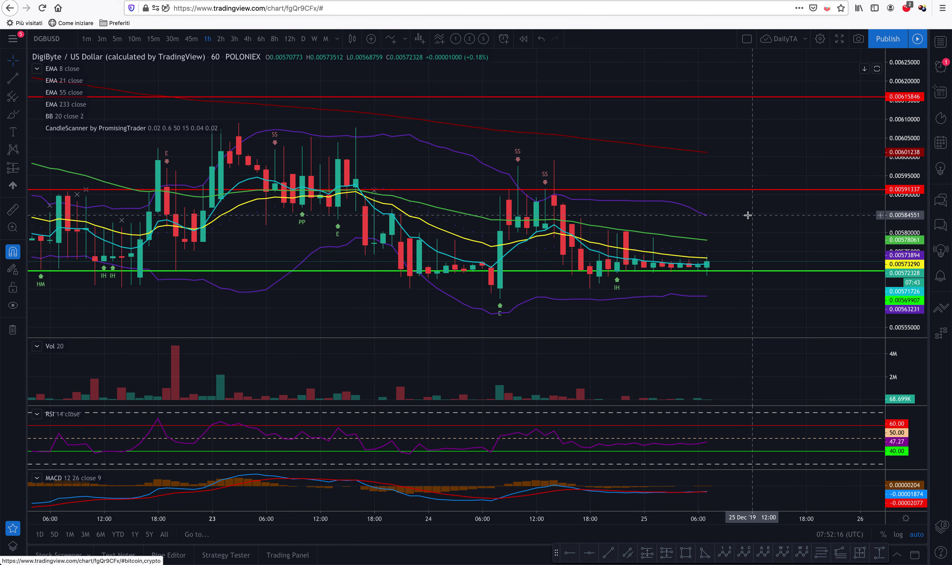
scroll(659, 163, "down", 1)
scroll(660, 162, "down", 4)
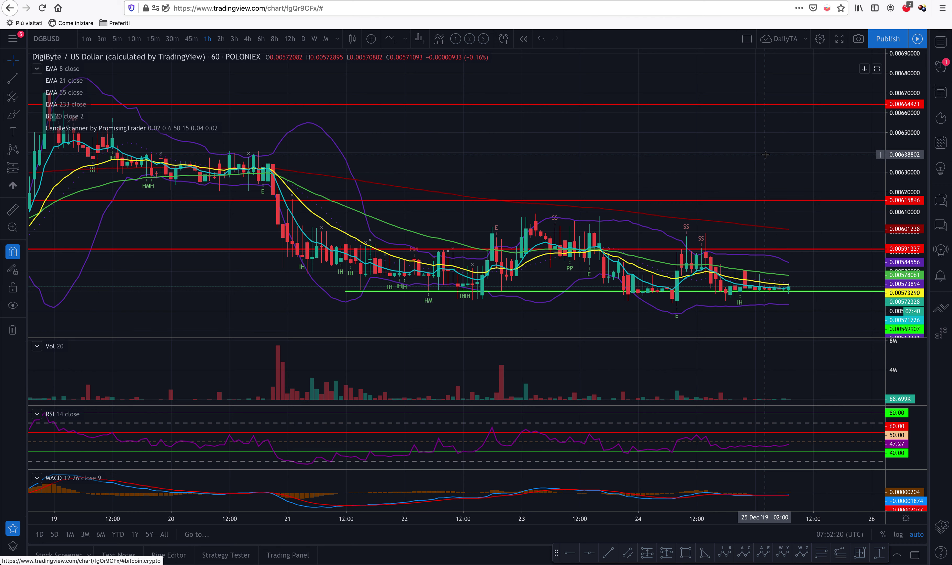
left_click_drag(603, 152, 599, 154)
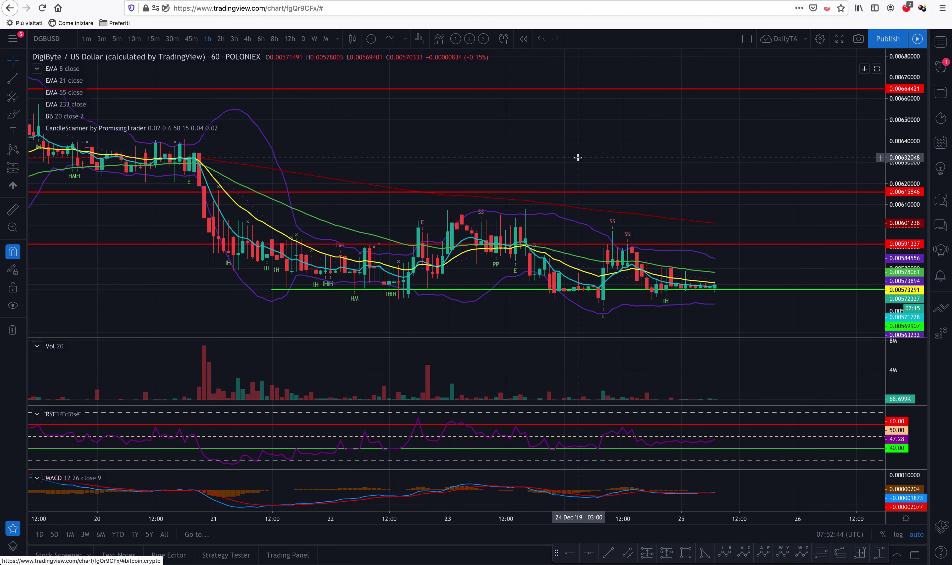
- Load the Poloniex DGBBTC pair and set it to the daily interval, focusing on the November–December 2019 candles
type("DGBBTC")
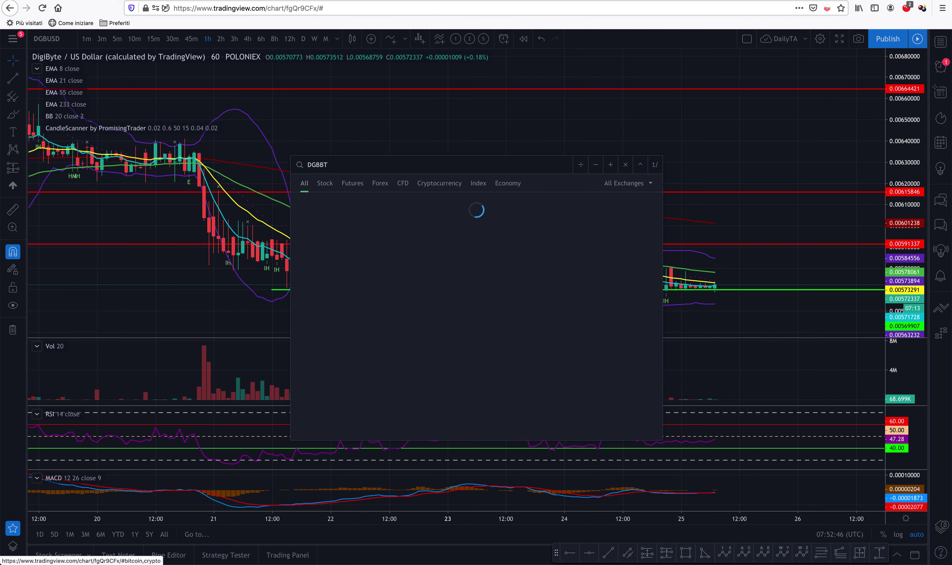
key("Down")
key("Down")
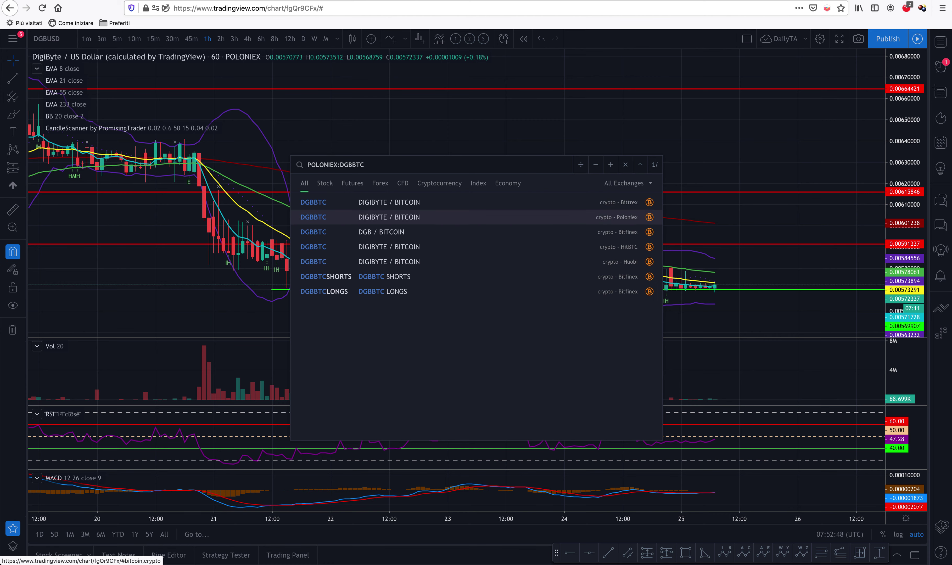
key("Return")
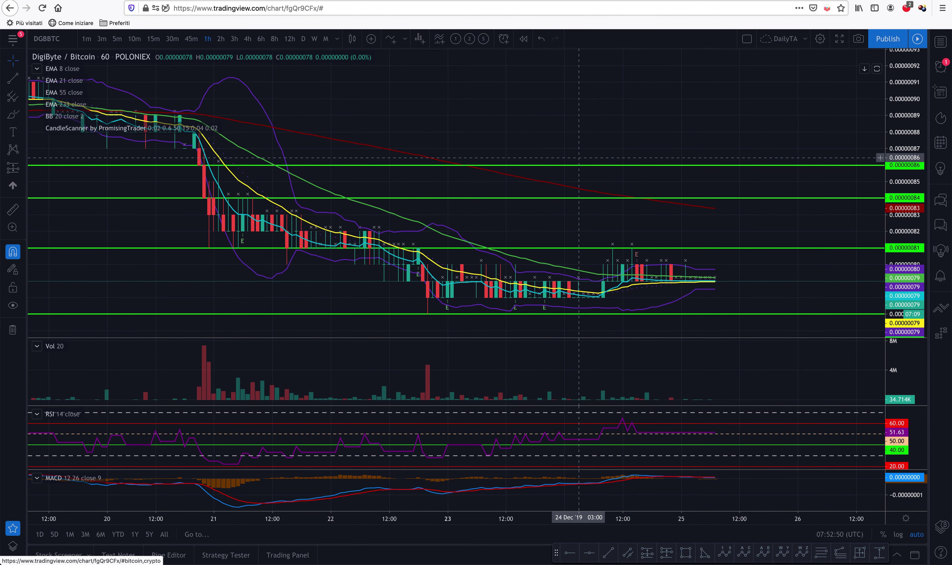
left_click(304, 39)
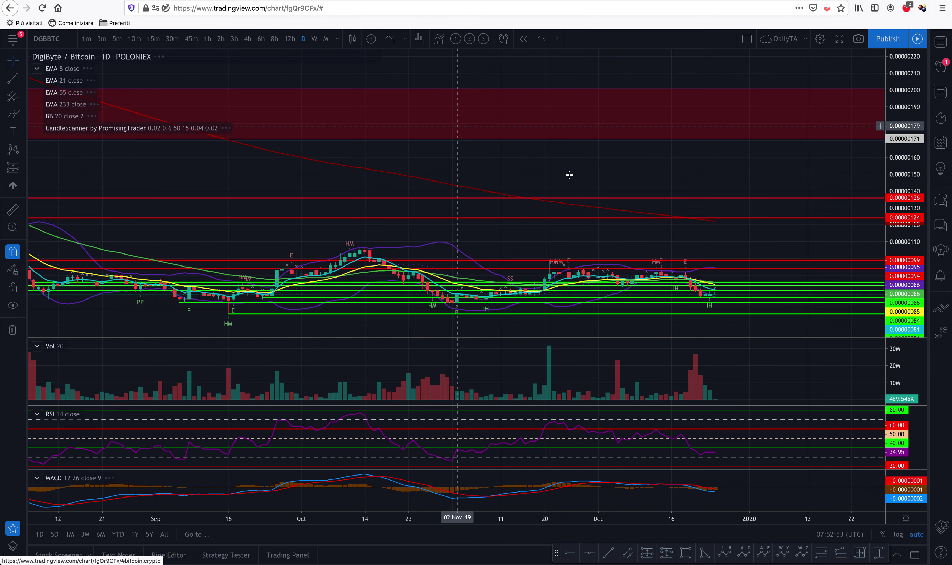
scroll(569, 175, "right", 10)
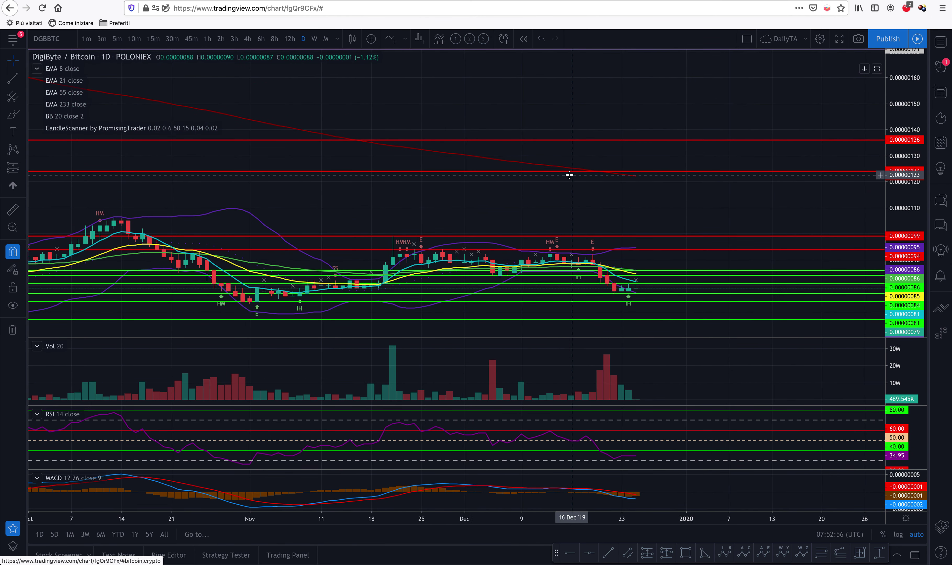
scroll(569, 175, "right", 5)
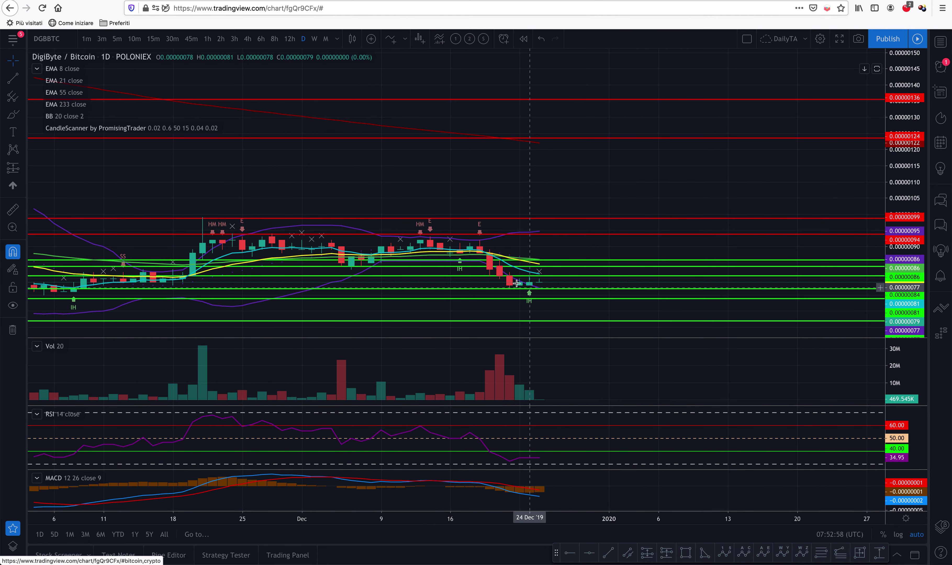
- Apply the Resistance drawing template to the green horizontal lines at 0.00000081, 0.00000084 and 0.00000086
left_click(561, 278)
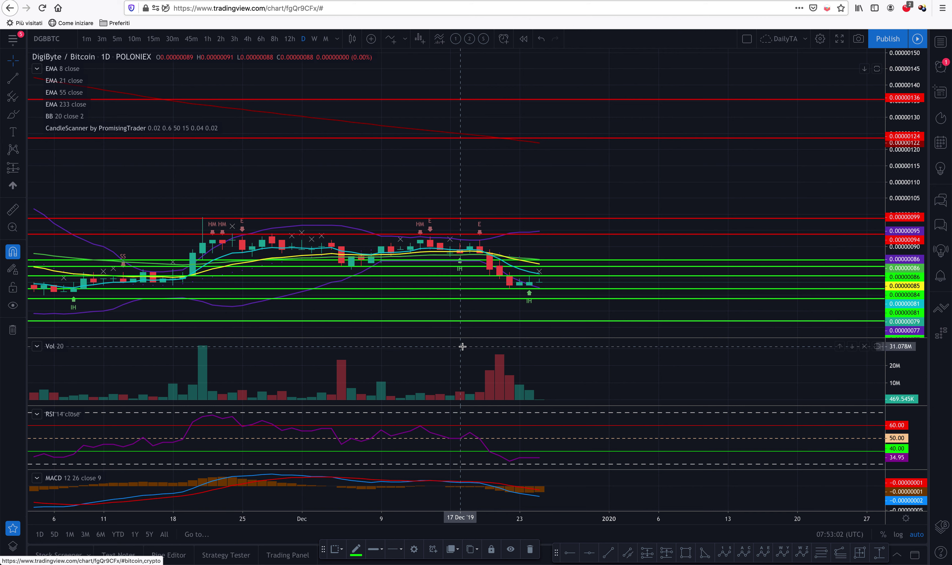
left_click(340, 551)
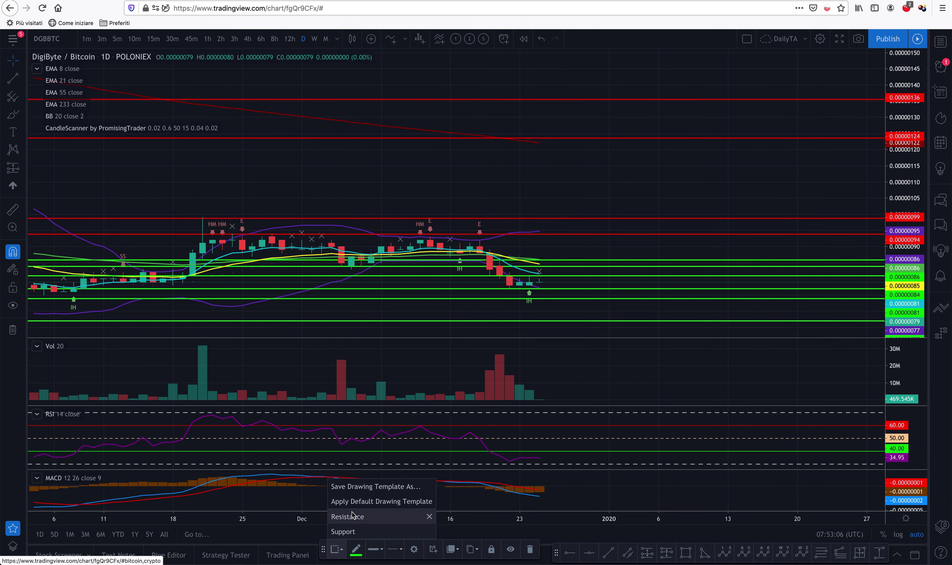
left_click(345, 522)
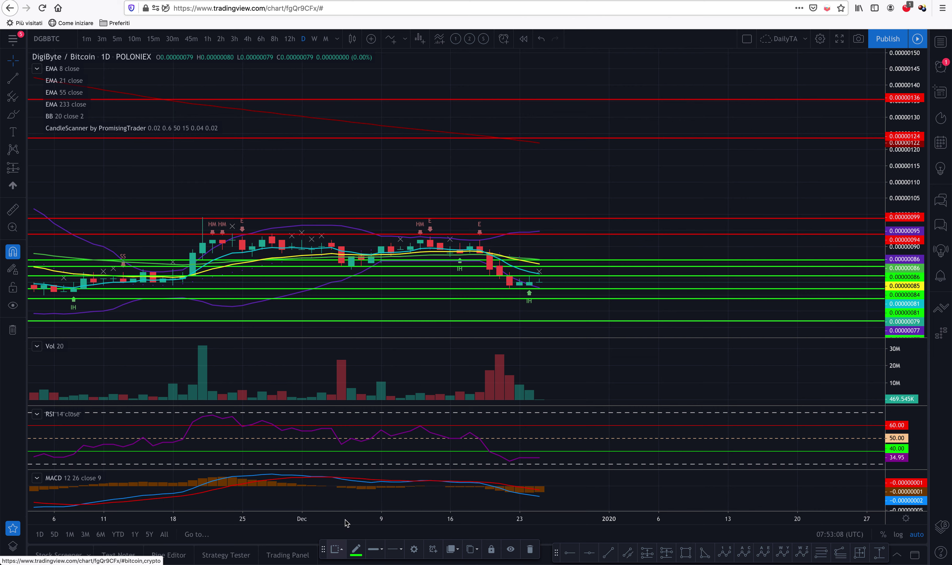
left_click(563, 270)
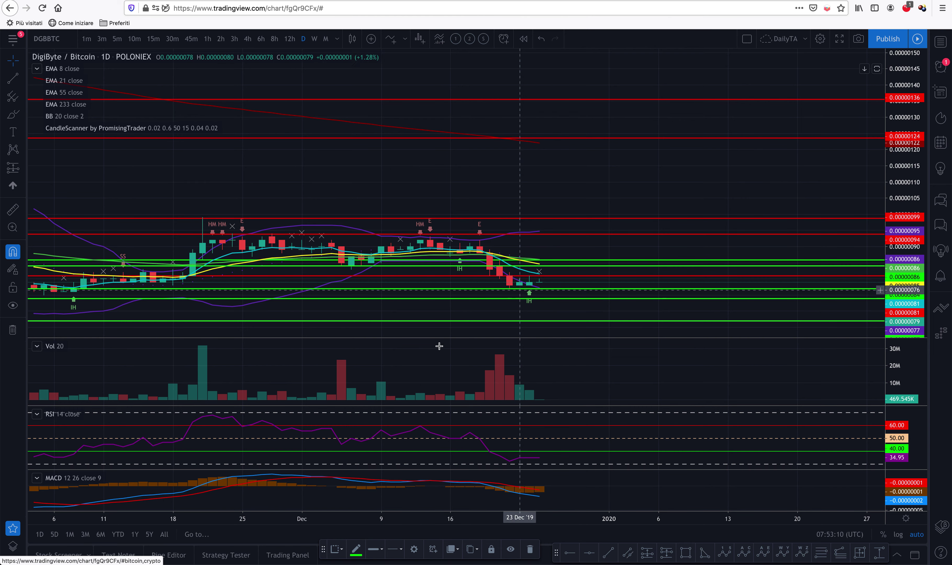
left_click(342, 553)
left_click(353, 512)
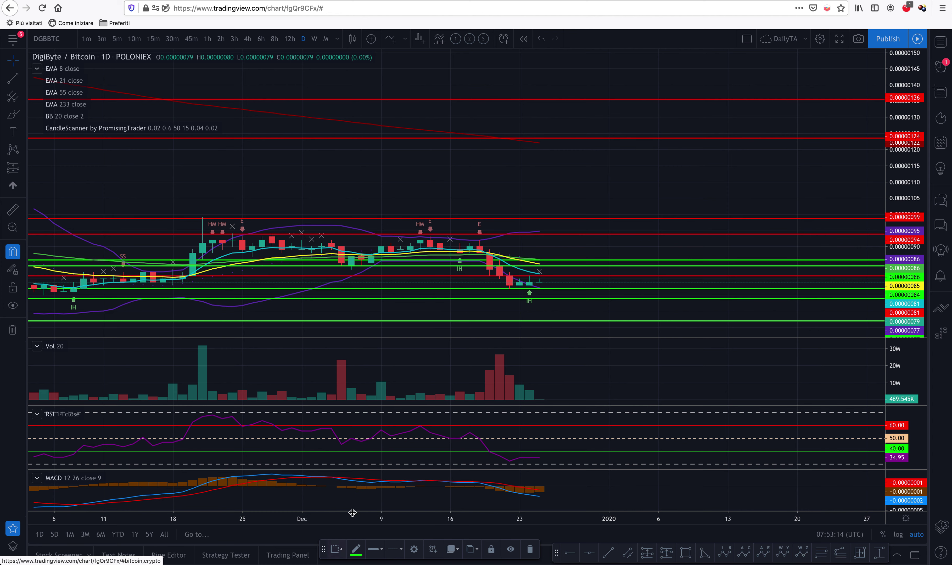
left_click(581, 262)
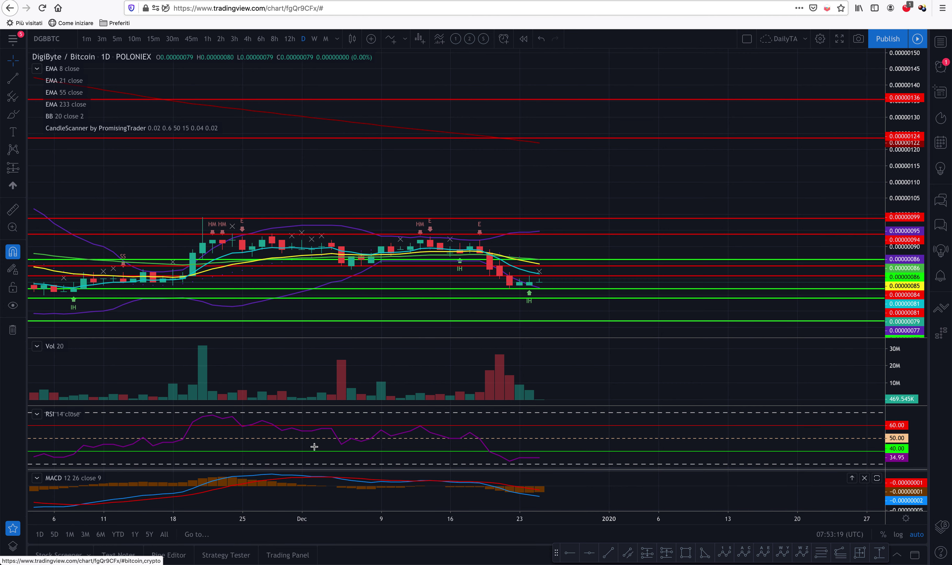
left_click(558, 263)
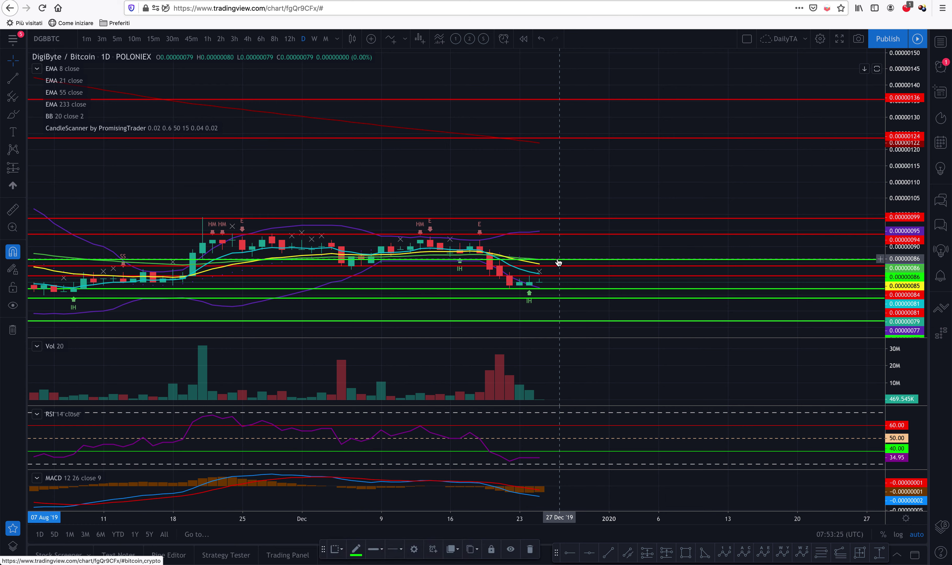
left_click(337, 552)
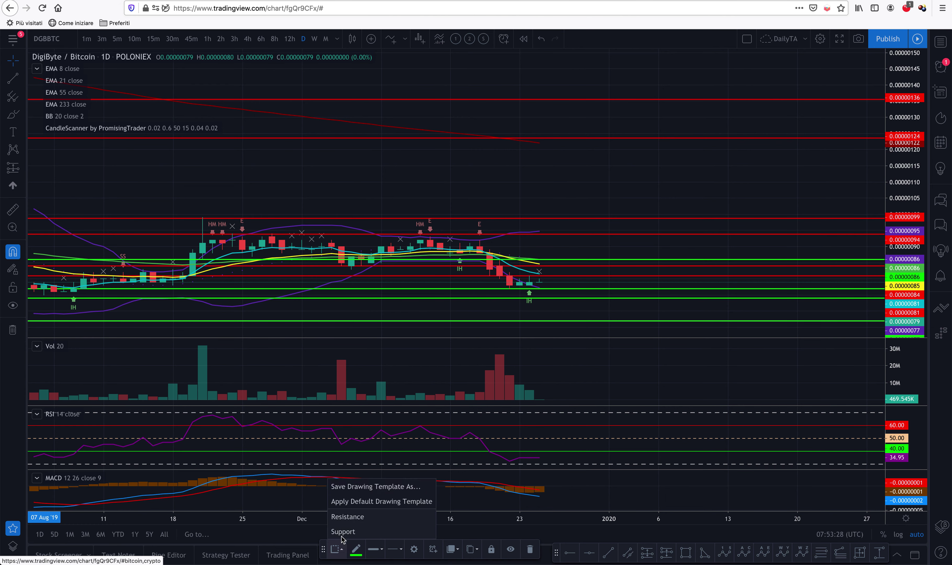
left_click(337, 518)
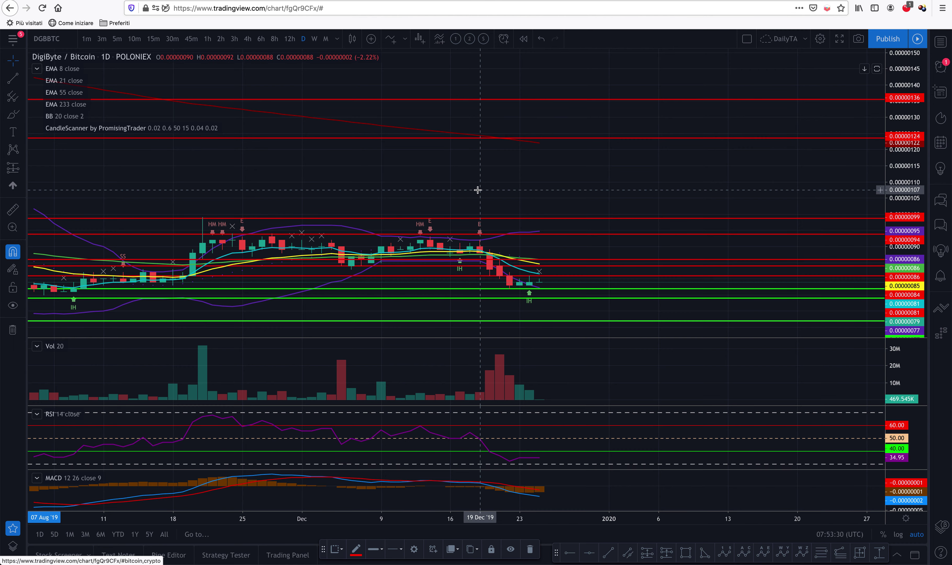
- Load the Bittrex DGBBTC pair and examine its daily candles and volume from June through December 2019
scroll(478, 190, "down", 2)
scroll(478, 190, "down", 3)
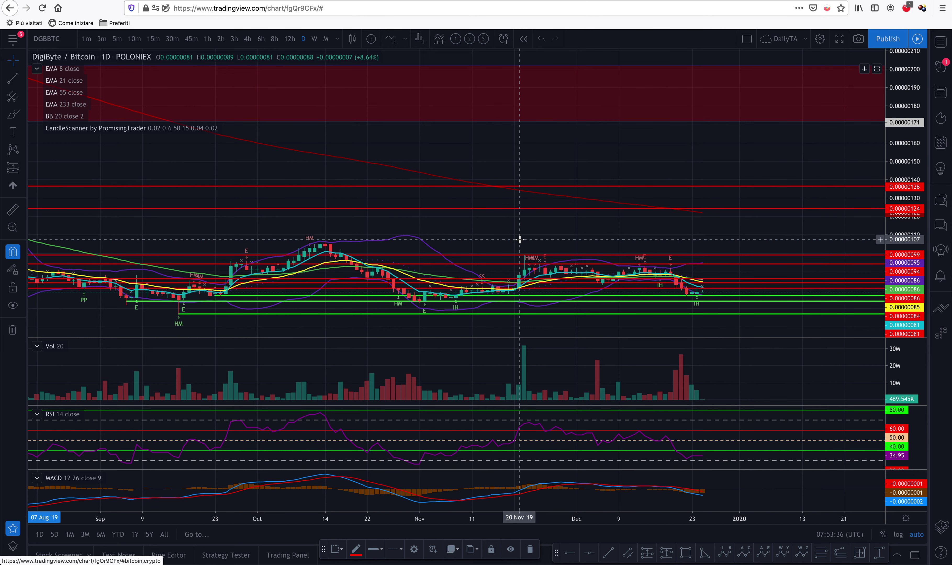
type("DGBBTC")
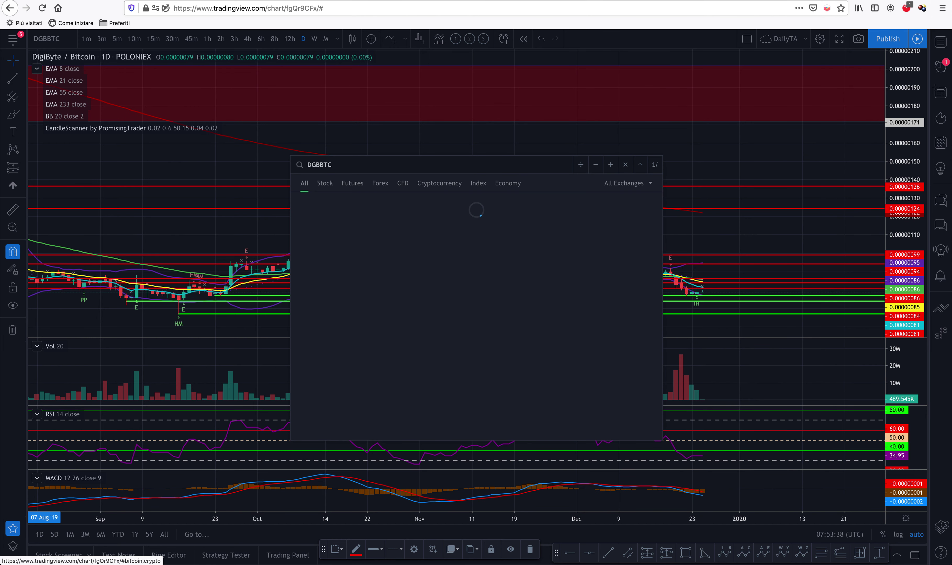
key("Down")
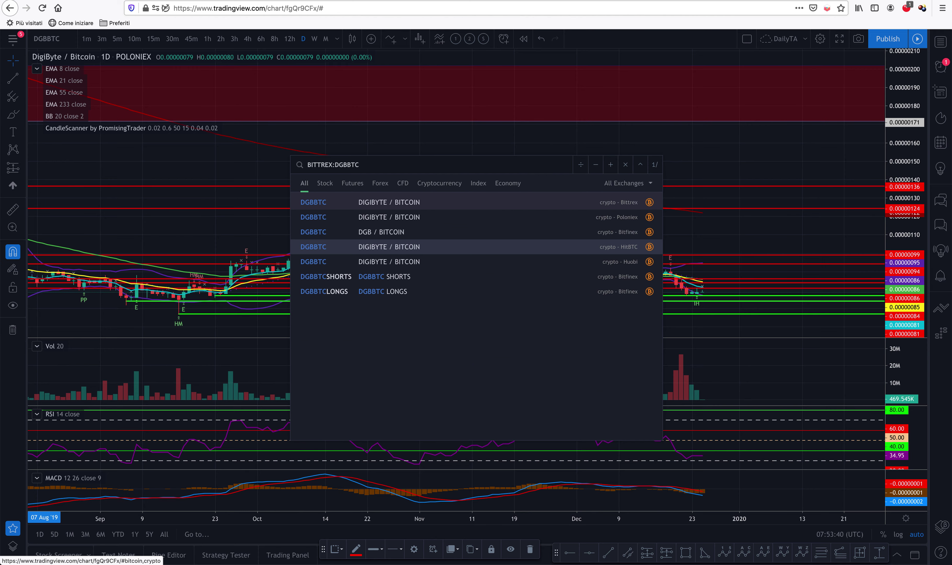
key("Return")
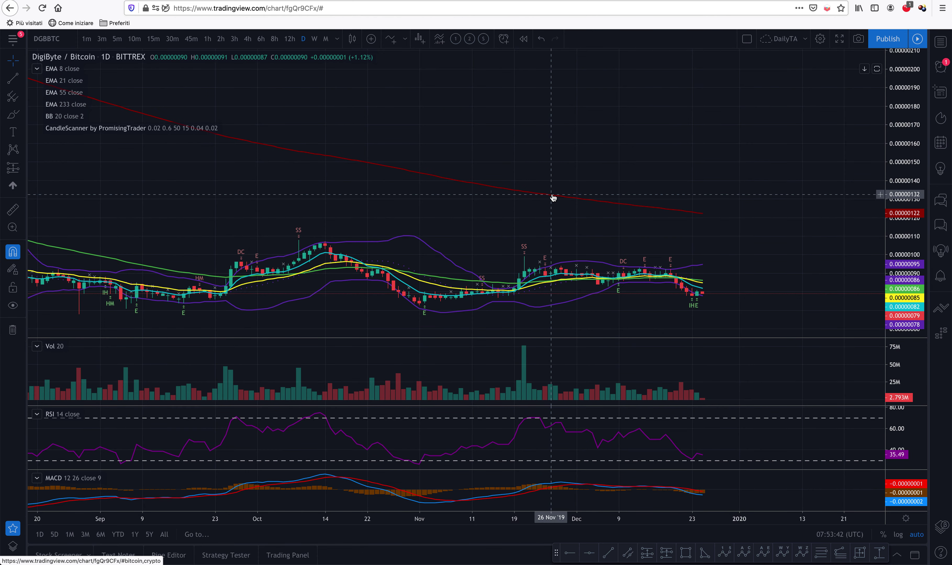
scroll(515, 221, "down", 5)
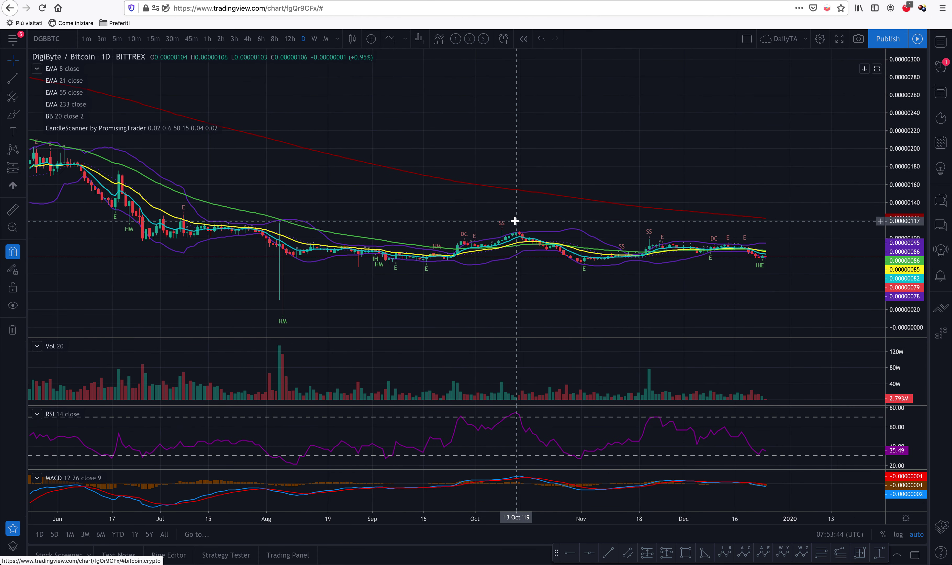
scroll(515, 221, "down", 3)
scroll(514, 220, "up", 6)
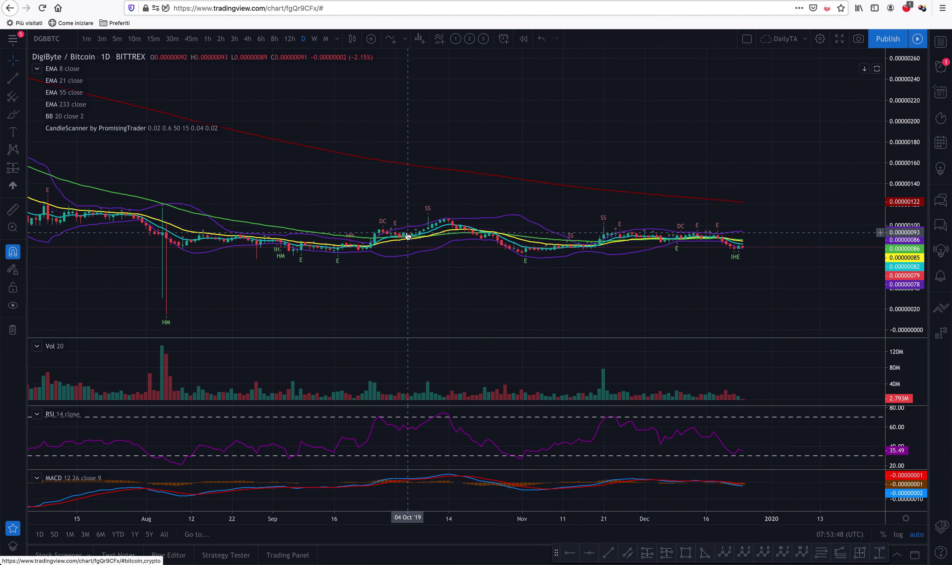